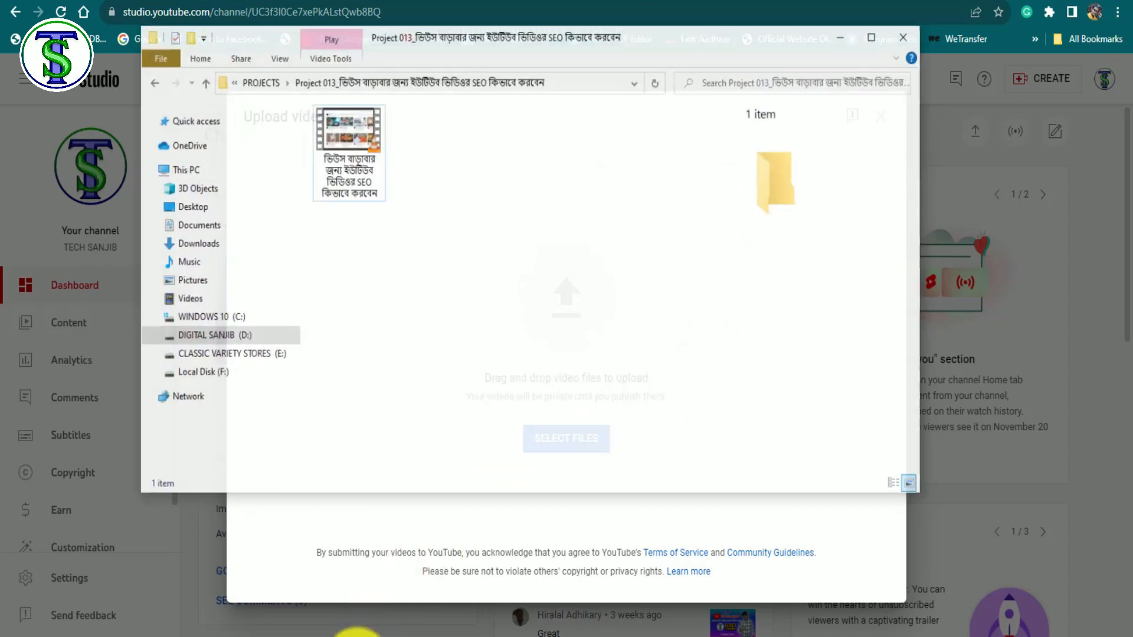
Upload the project folder's video file to the channel and append "। ইউটিউব SEO । 2023" to its title.
{"action": "left_click", "coordinate": [346, 148]}
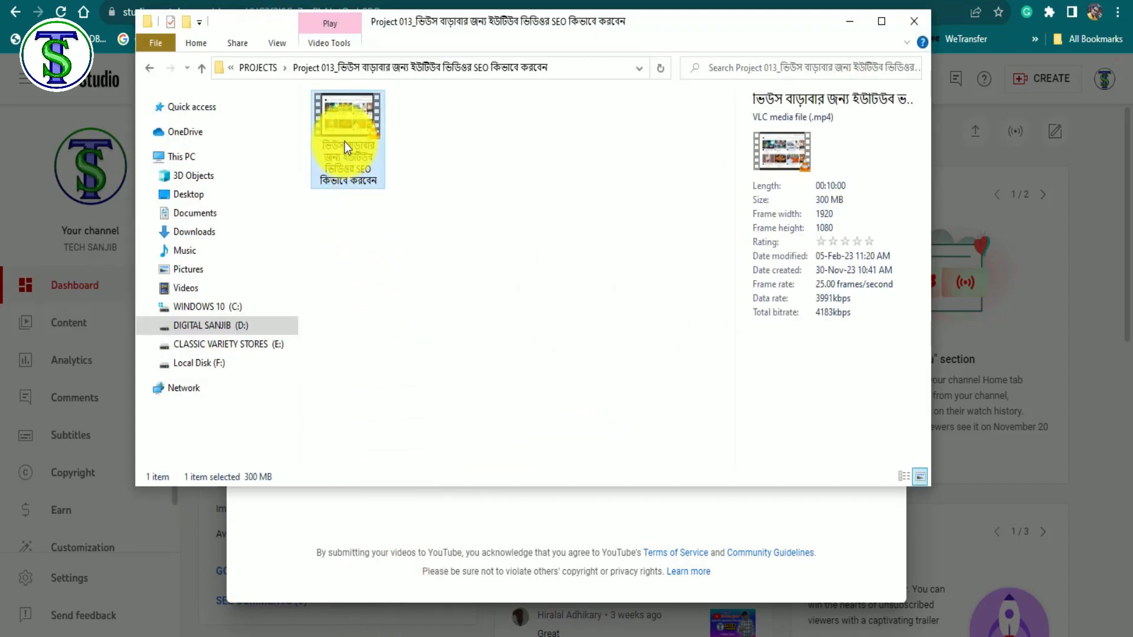
{"action": "left_click_drag", "start_coordinate": [348, 158], "coordinate": [392, 485]}
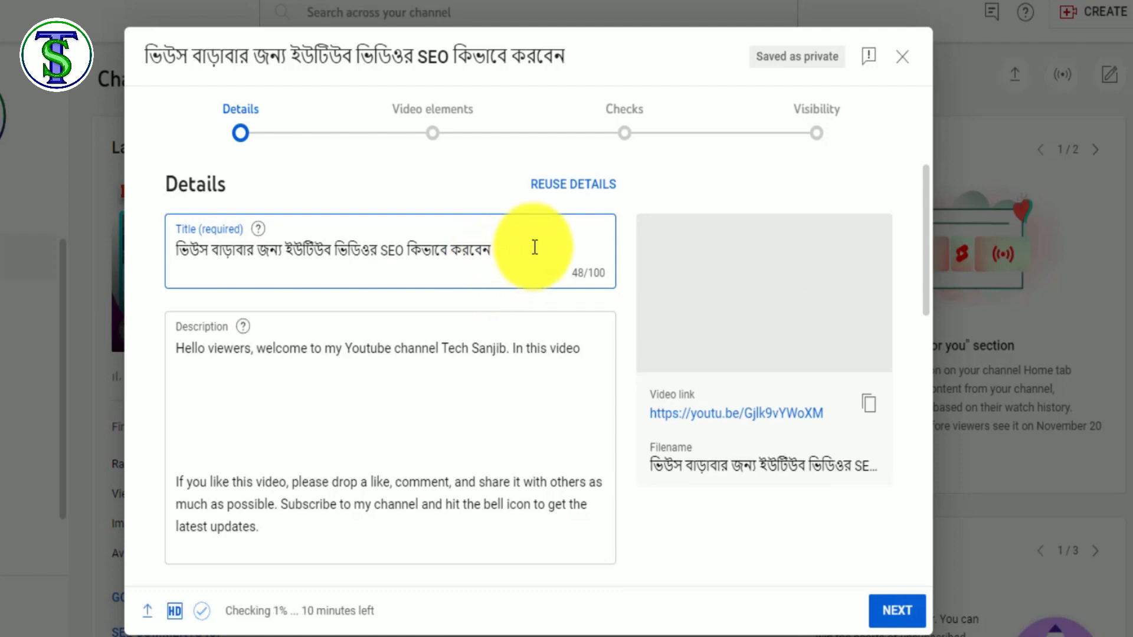
{"action": "type", "text": "। ইউটিউব SEO"}
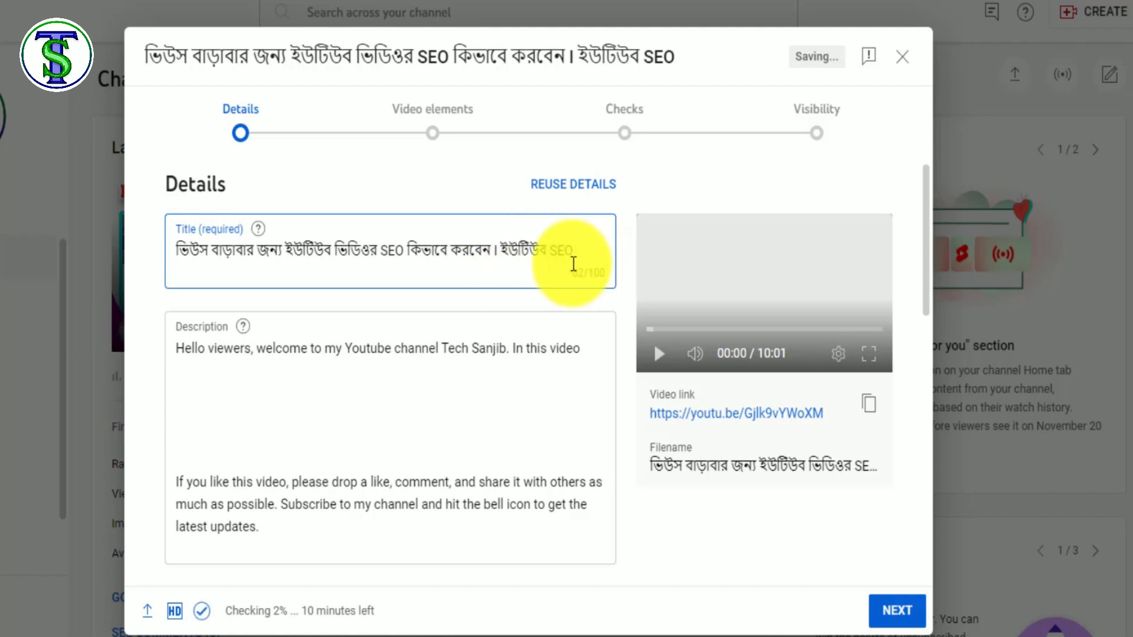
{"action": "type", "text": "। 2023"}
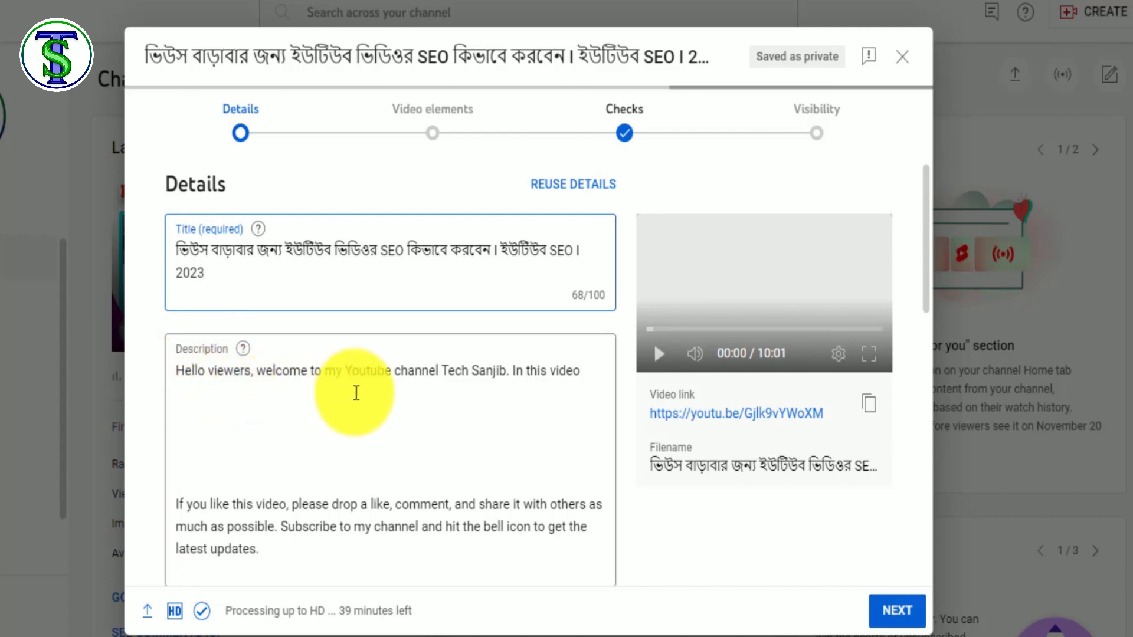
Replace "In this video" in the description with "এই ভিডিওতে ইউটিউব ভিডিওর জন্য কিভাবে SEO করে ভিউস বাড়াতে হয় সেটা আমি আপনাদের সঙ্গে Step by Step শেয়ার করেছি।".
{"action": "left_click_drag", "start_coordinate": [582, 370], "coordinate": [534, 371]}
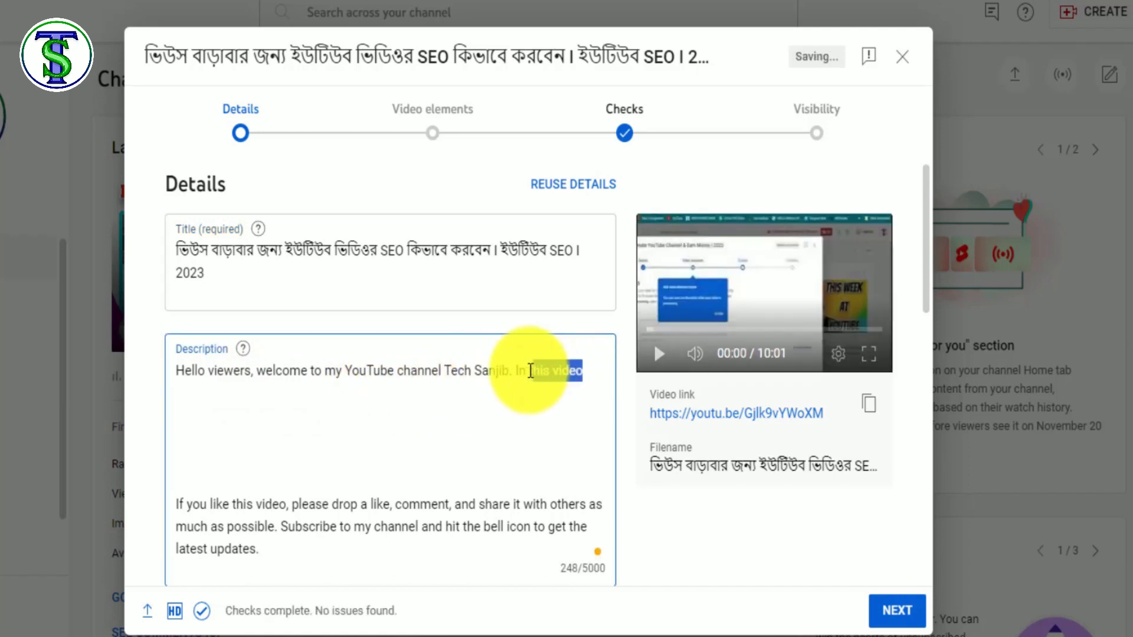
{"action": "left_click_drag", "start_coordinate": [534, 371], "coordinate": [517, 370]}
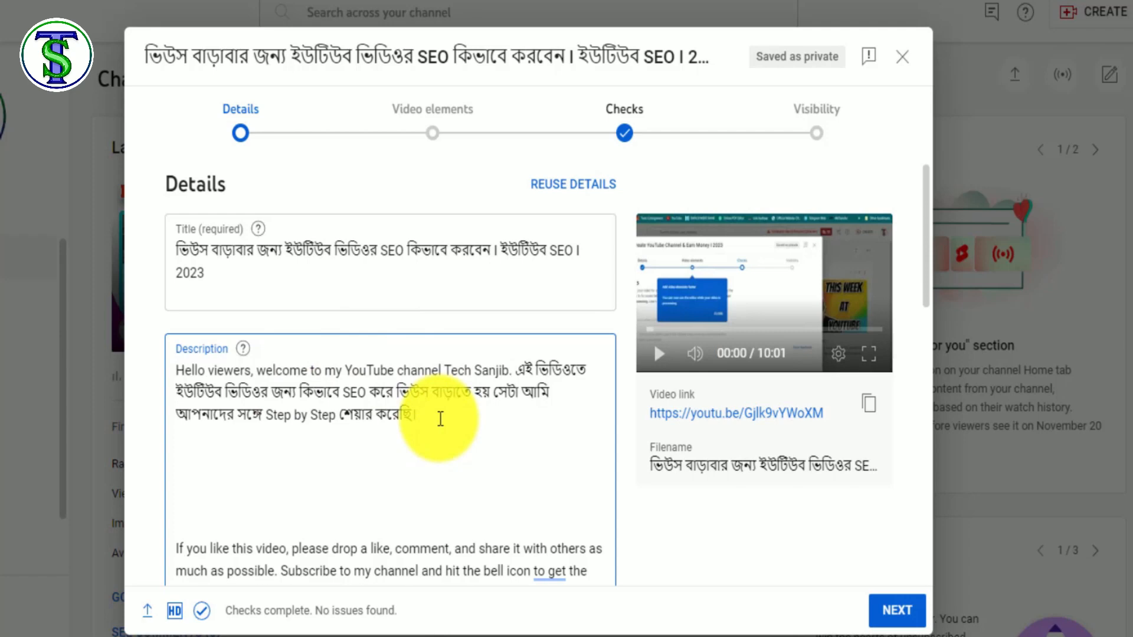
Add a "Topics covered -" heading to the description, one blank line below the introduction.
{"action": "key", "text": "Return"}
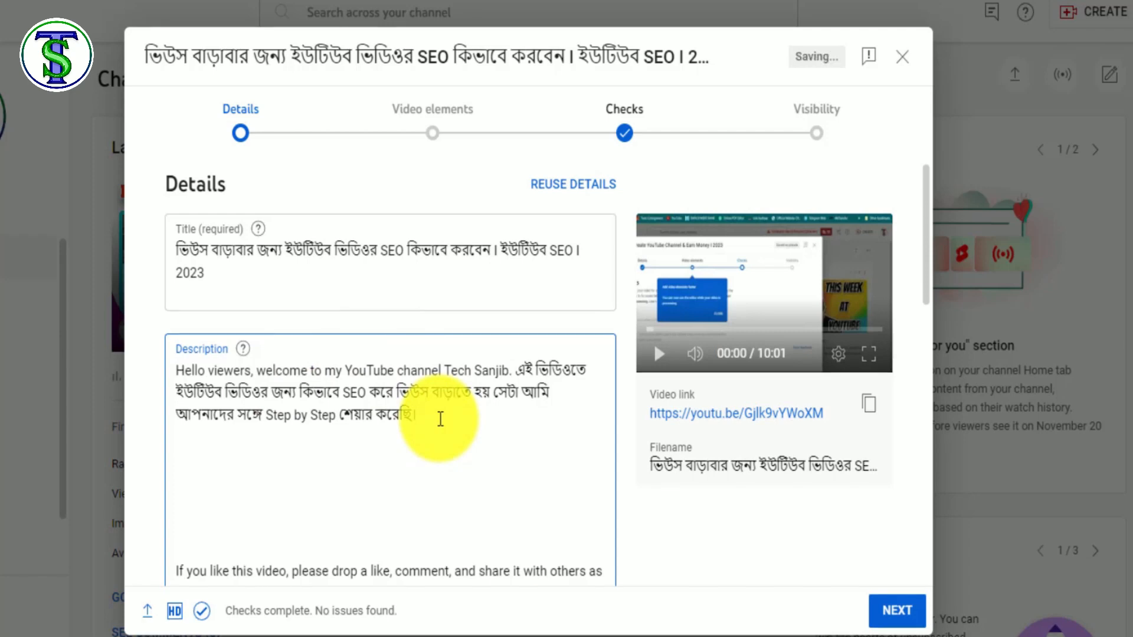
{"action": "key", "text": "Return"}
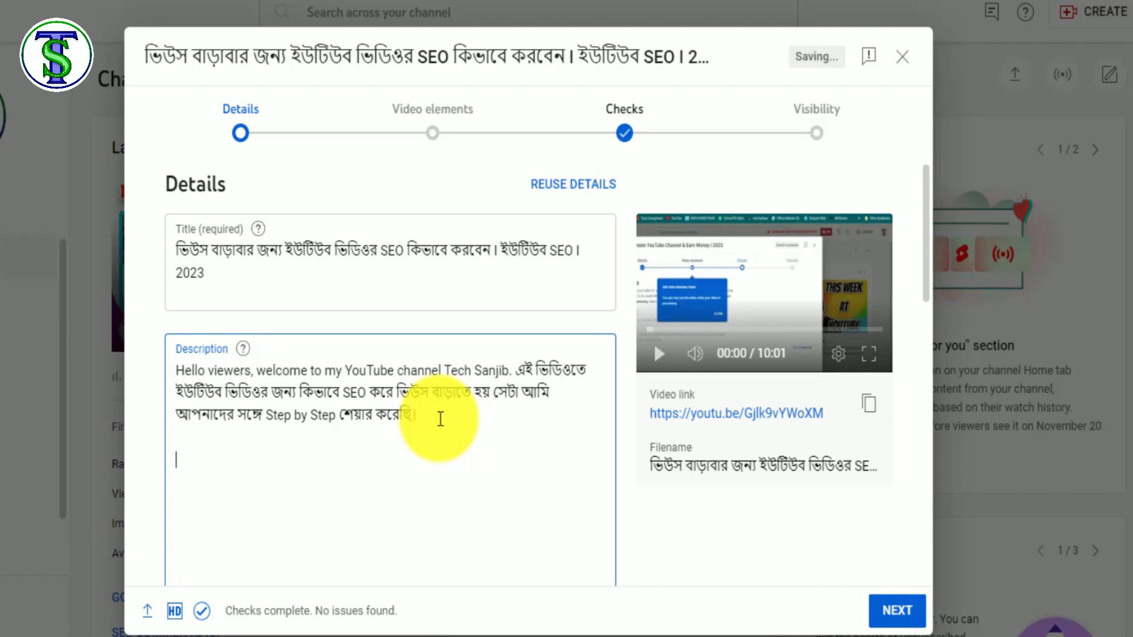
{"action": "type", "text": "Topics dovered -"}
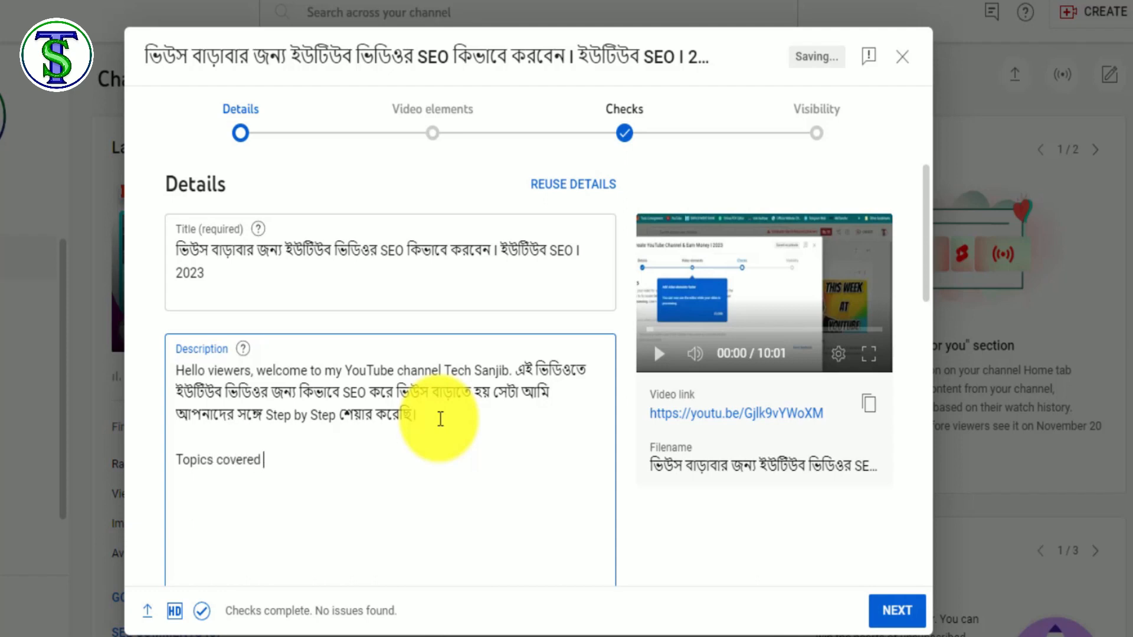
{"action": "key", "text": "Return"}
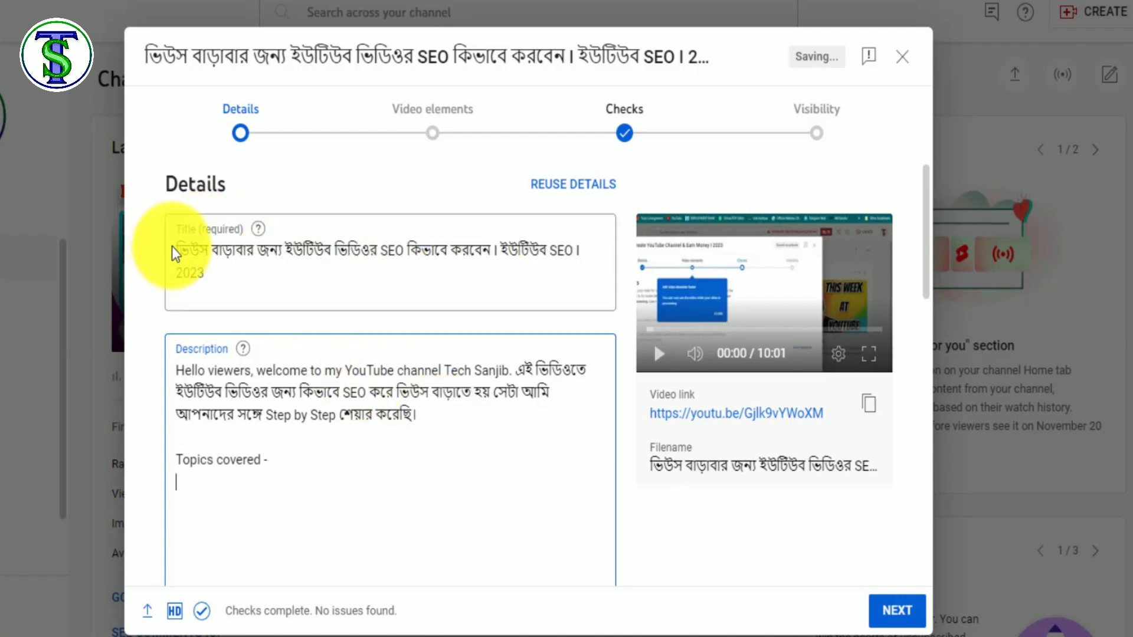
Copy "ভিউস বাড়াবার জন্য ইউটিউব ভিডিওর SEO কিভাবে করবেন" from the title to the line under the "Topics covered" heading.
{"action": "left_click_drag", "start_coordinate": [177, 249], "coordinate": [490, 253]}
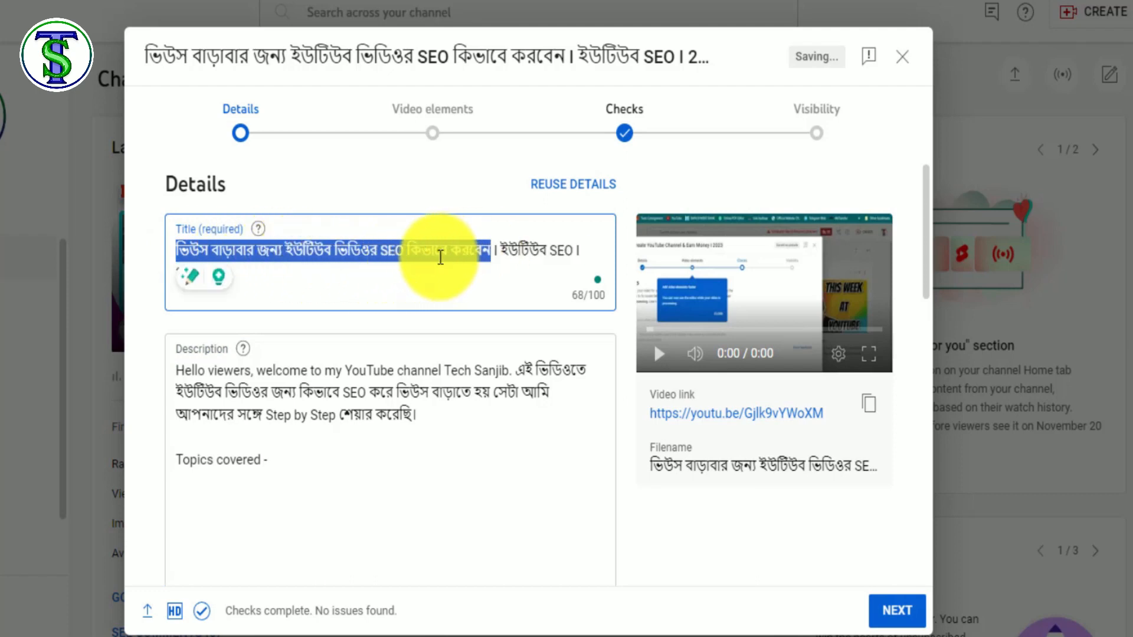
{"action": "right_click", "coordinate": [442, 254]}
{"action": "left_click", "coordinate": [508, 318]}
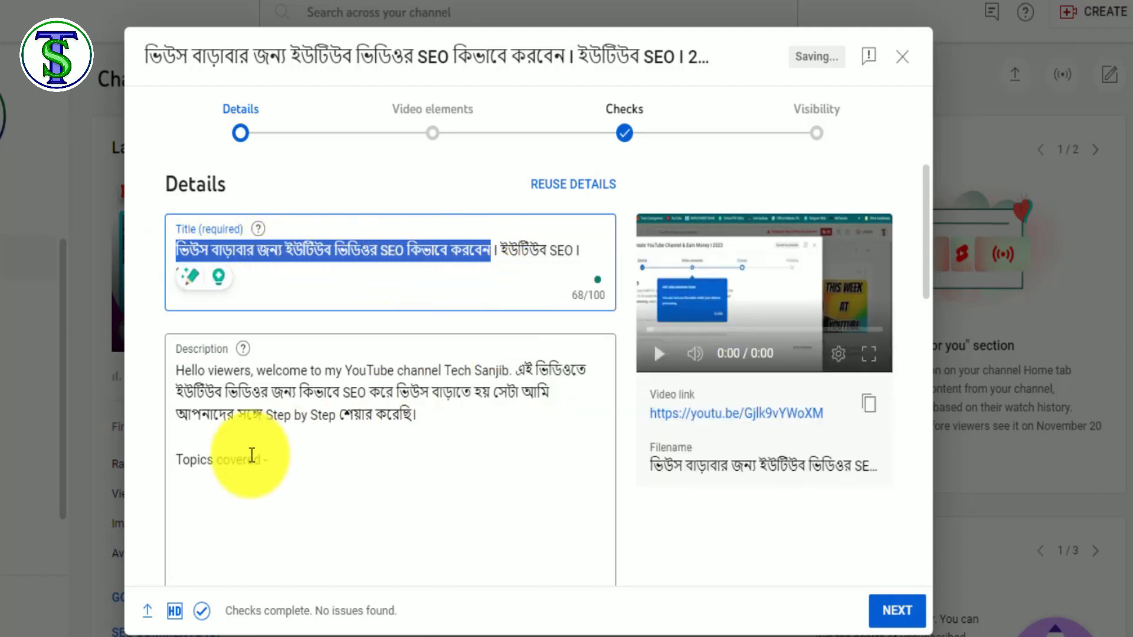
{"action": "left_click", "coordinate": [200, 480]}
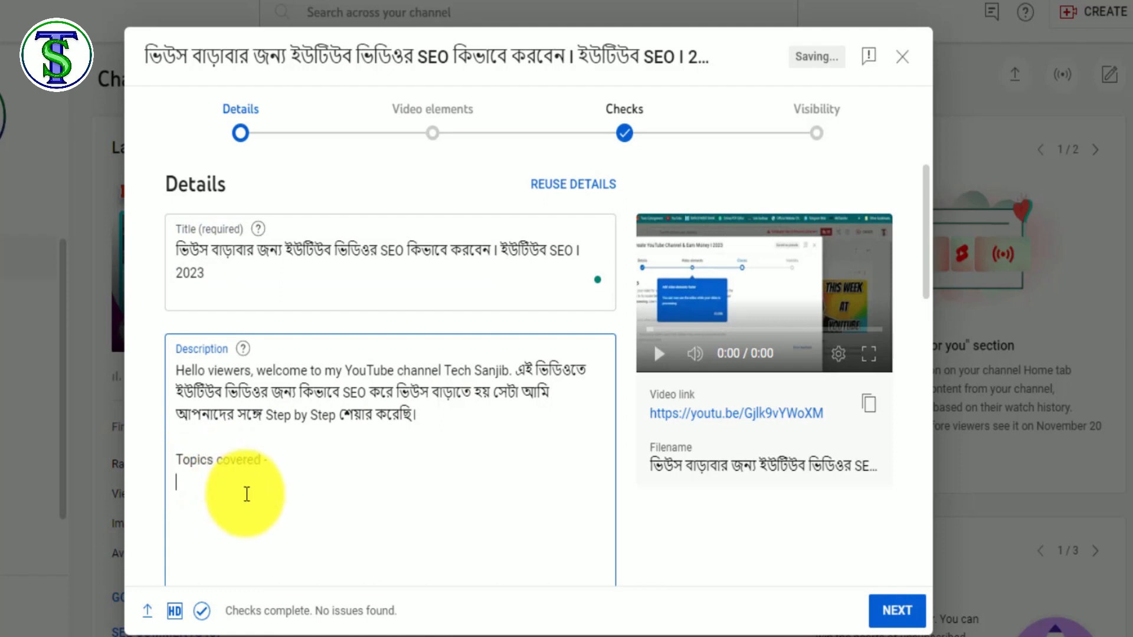
{"action": "key", "text": "ctrl+v"}
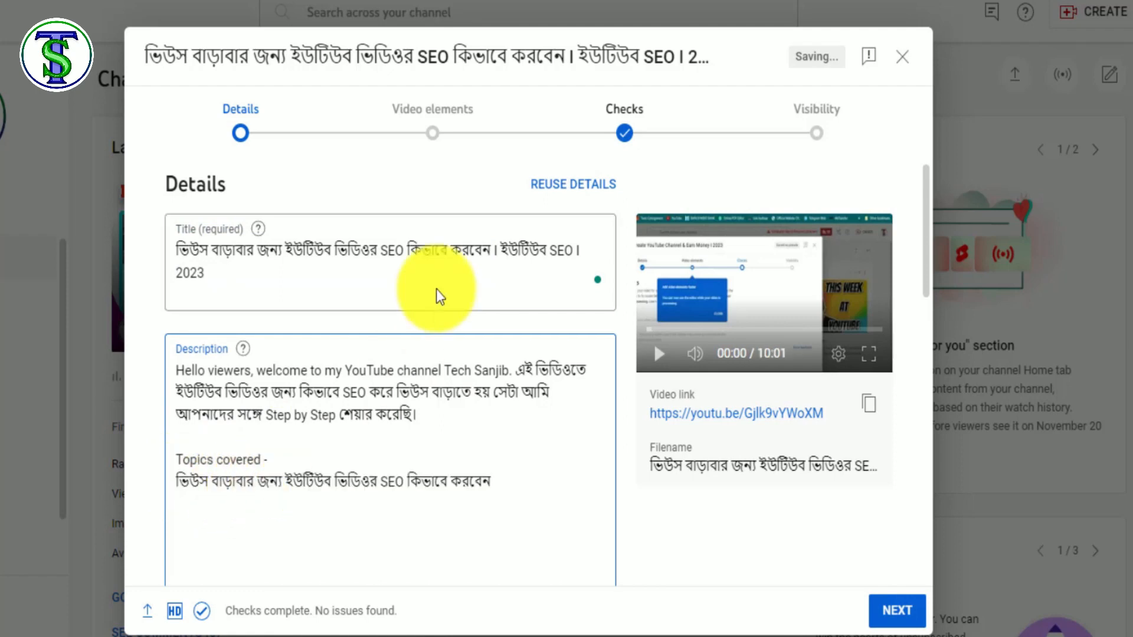
Copy "ইউটিউব SEO" from the title as the second topic line in the description and start a new line after it.
{"action": "left_click_drag", "start_coordinate": [502, 247], "coordinate": [572, 249]}
{"action": "right_click", "coordinate": [572, 248]}
{"action": "left_click", "coordinate": [625, 308]}
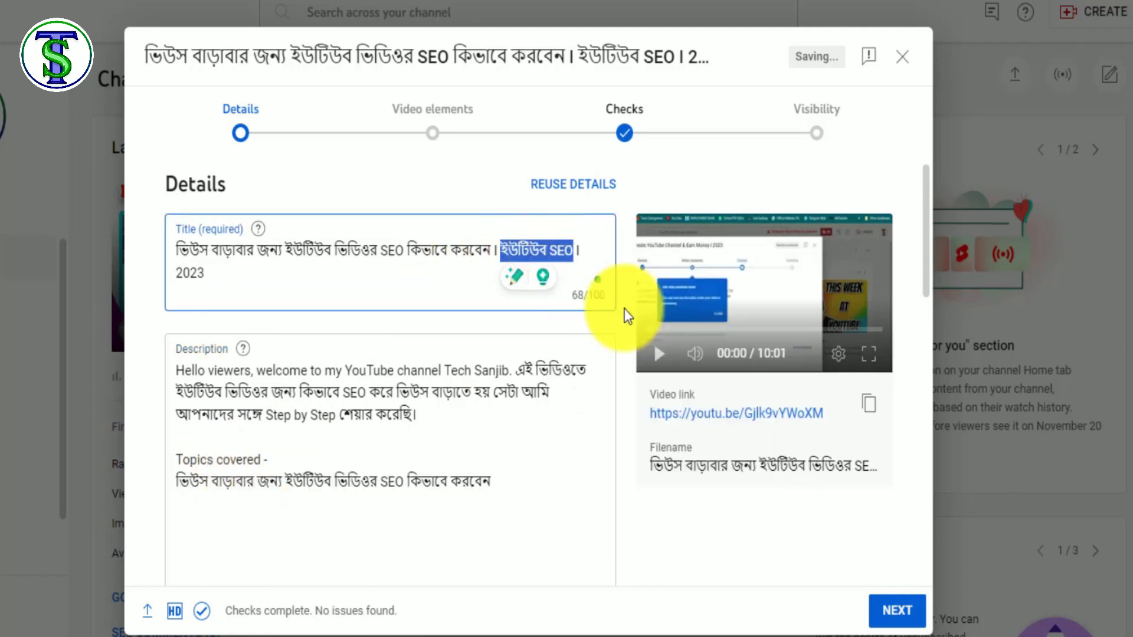
{"action": "left_click", "coordinate": [181, 503]}
{"action": "key", "text": "ctrl+v"}
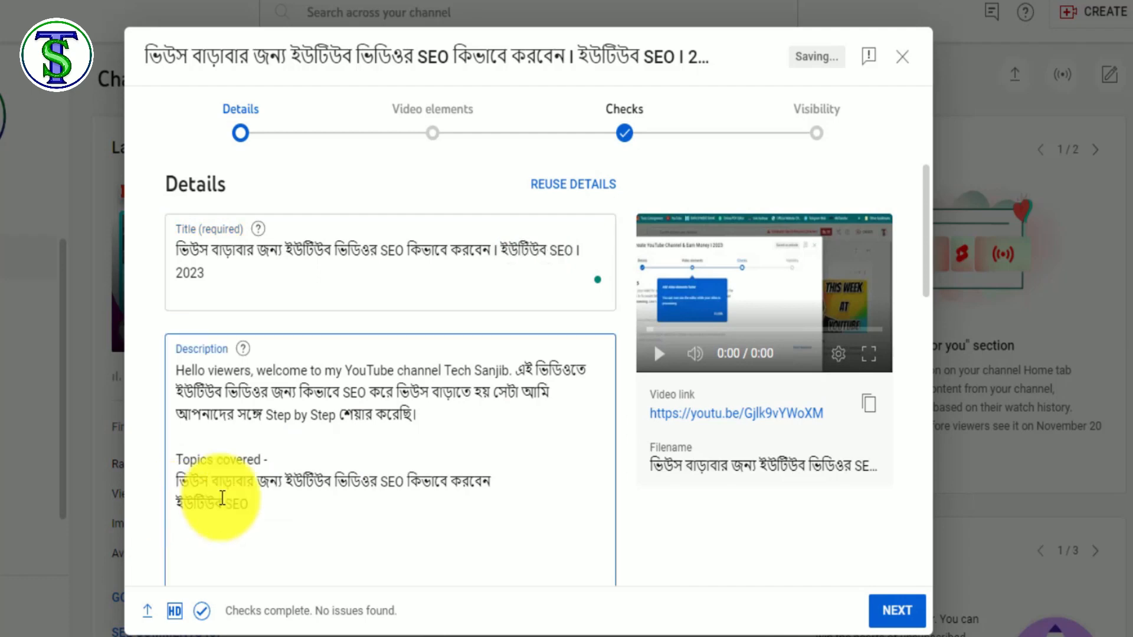
{"action": "key", "text": "Return"}
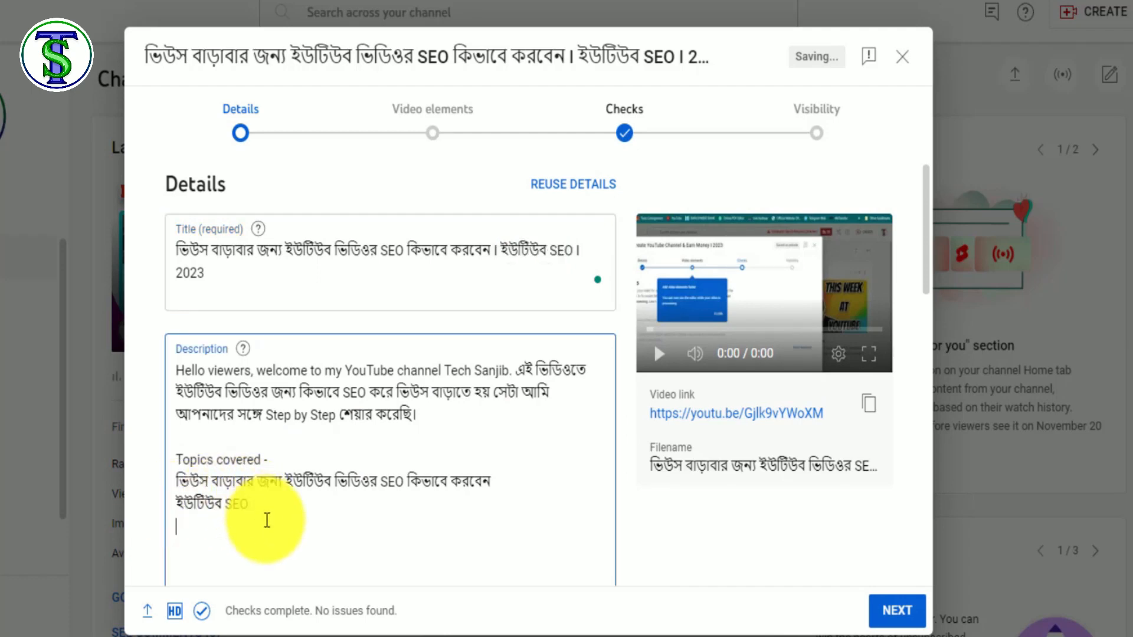
Paste the prepared YouTube SEO phrases, from "2023 youtube SEO 100% accuracy" to "how to make seo on youtube", under the existing topics.
{"action": "scroll", "coordinate": [236, 496], "scroll_direction": "down", "scroll_amount": 2}
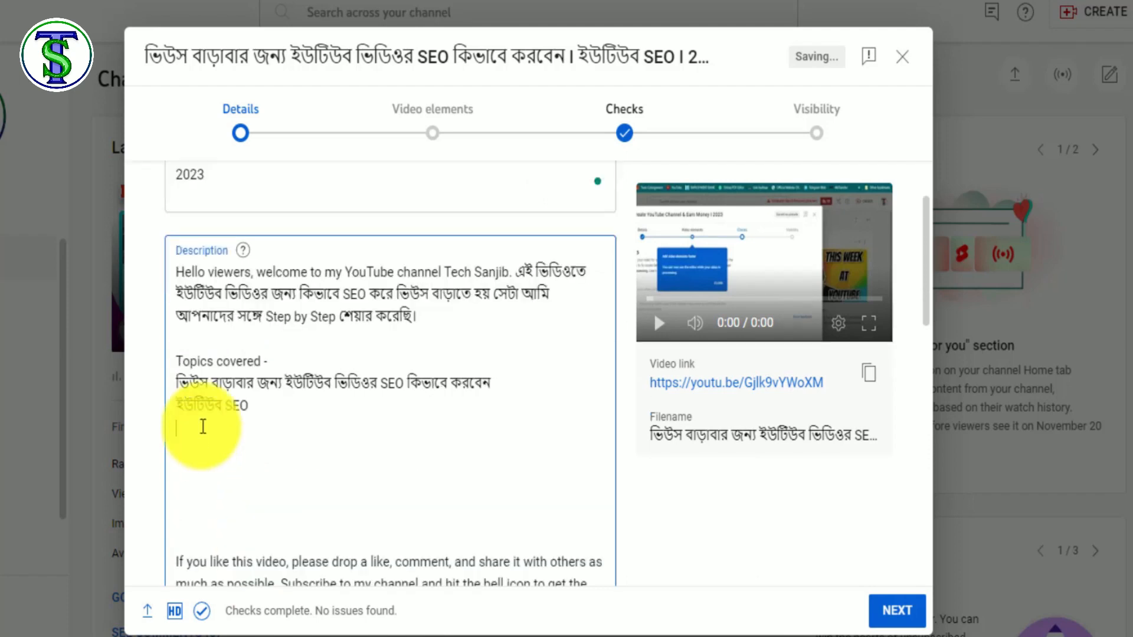
{"action": "key", "text": "ctrl+v"}
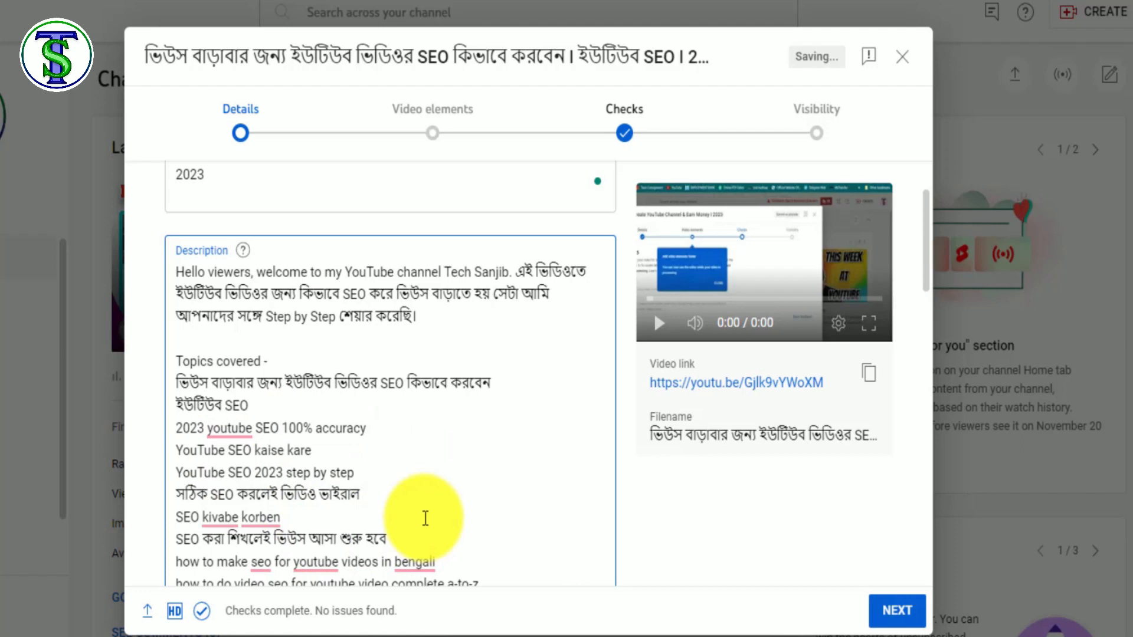
{"action": "scroll", "coordinate": [469, 488], "scroll_direction": "down", "scroll_amount": 4}
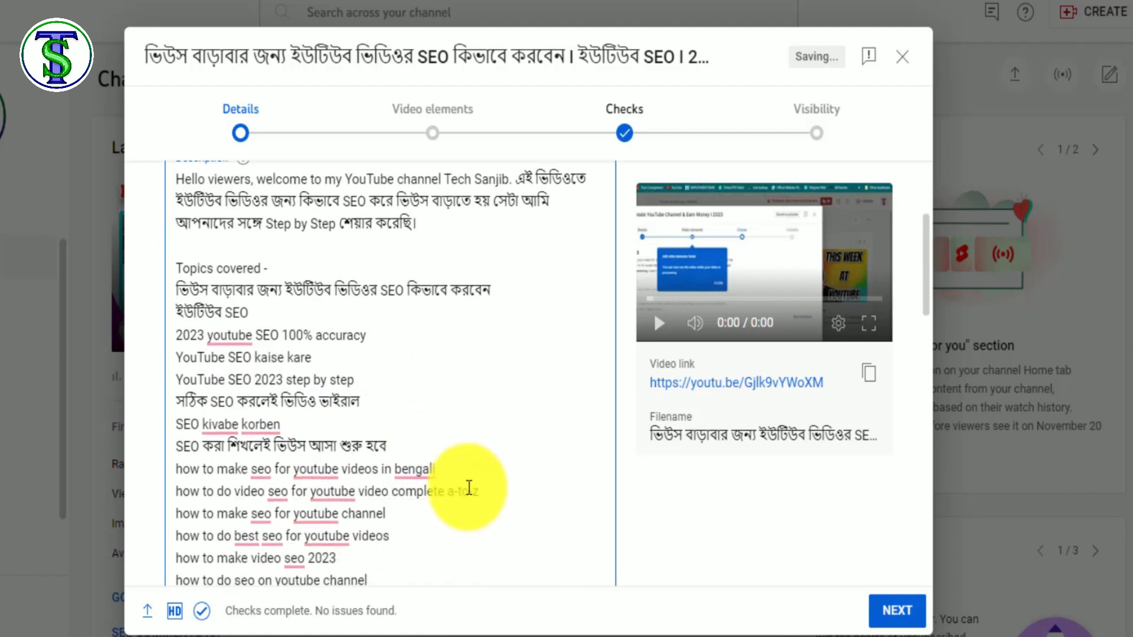
{"action": "scroll", "coordinate": [469, 487], "scroll_direction": "down", "scroll_amount": 2}
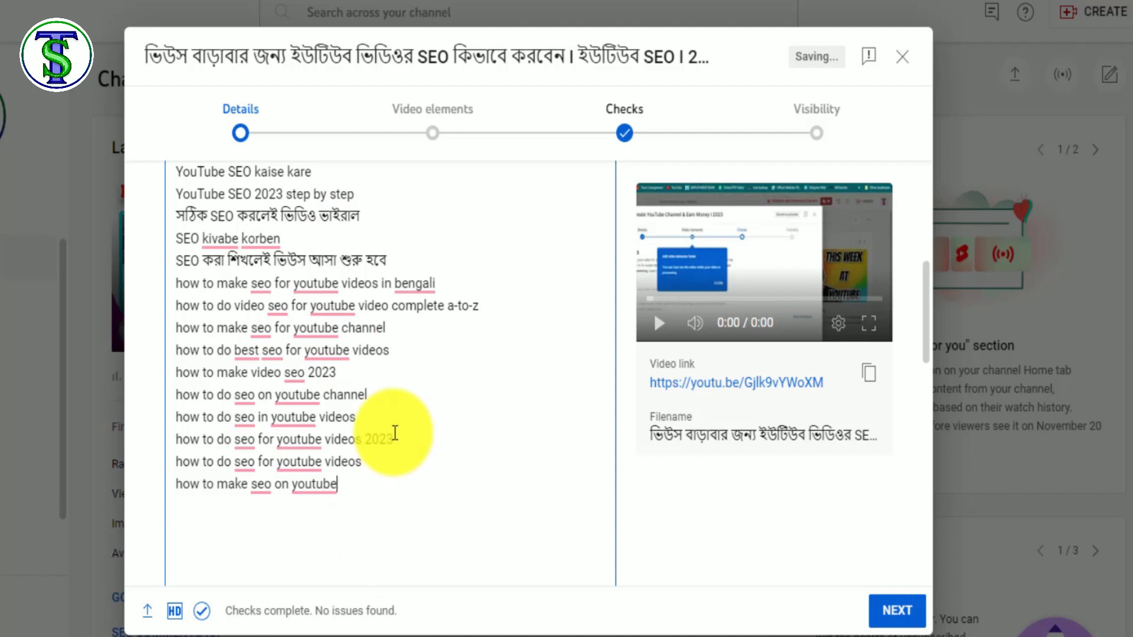
{"action": "key", "text": "Return"}
{"action": "key", "text": "Return"}
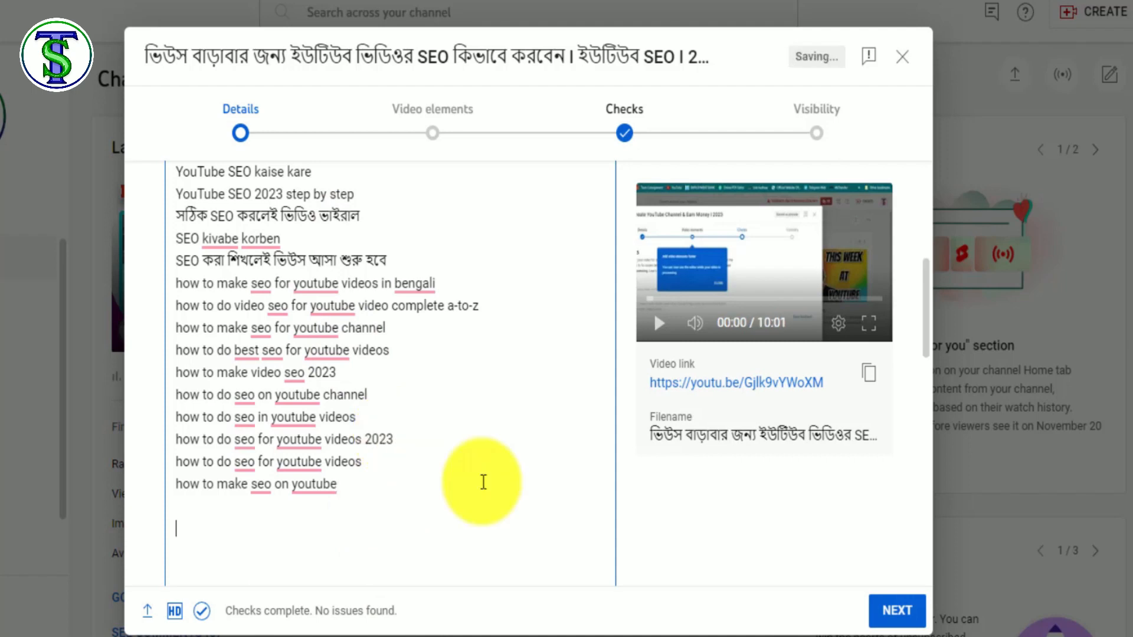
{"action": "type", "text": "More from Tech Sanjib -"}
{"action": "triple_click", "coordinate": [218, 193]}
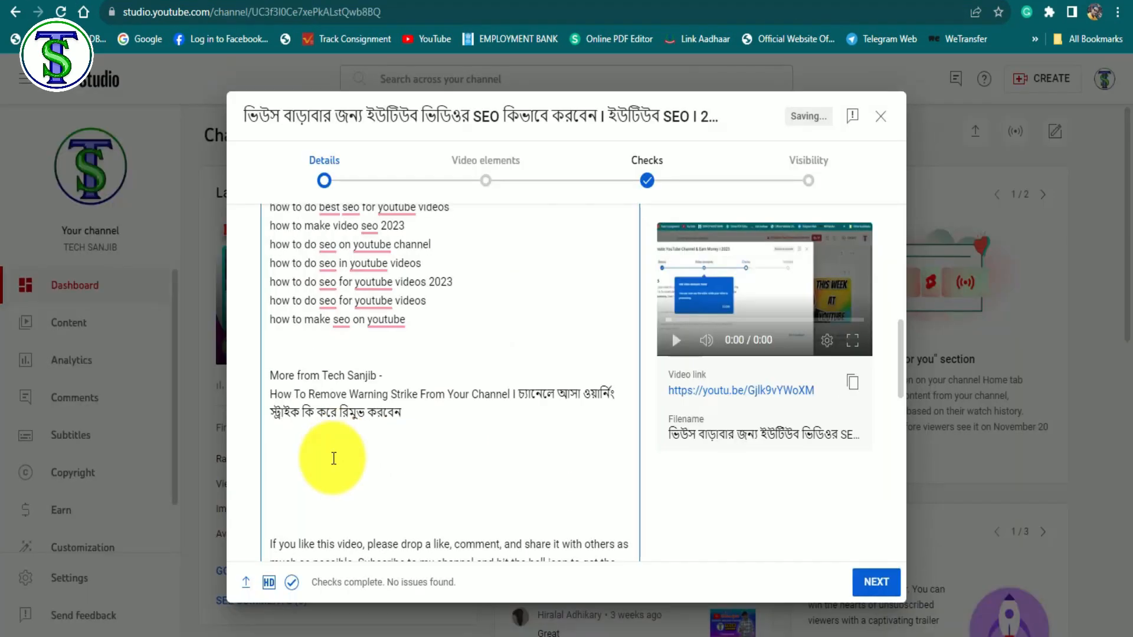
{"action": "key", "text": "Return"}
{"action": "key", "text": "ctrl+v"}
{"action": "key", "text": "Return"}
{"action": "key", "text": "Return"}
{"action": "key", "text": "Return"}
{"action": "type", "text": "Subscribe to my channel on YouTube -"}
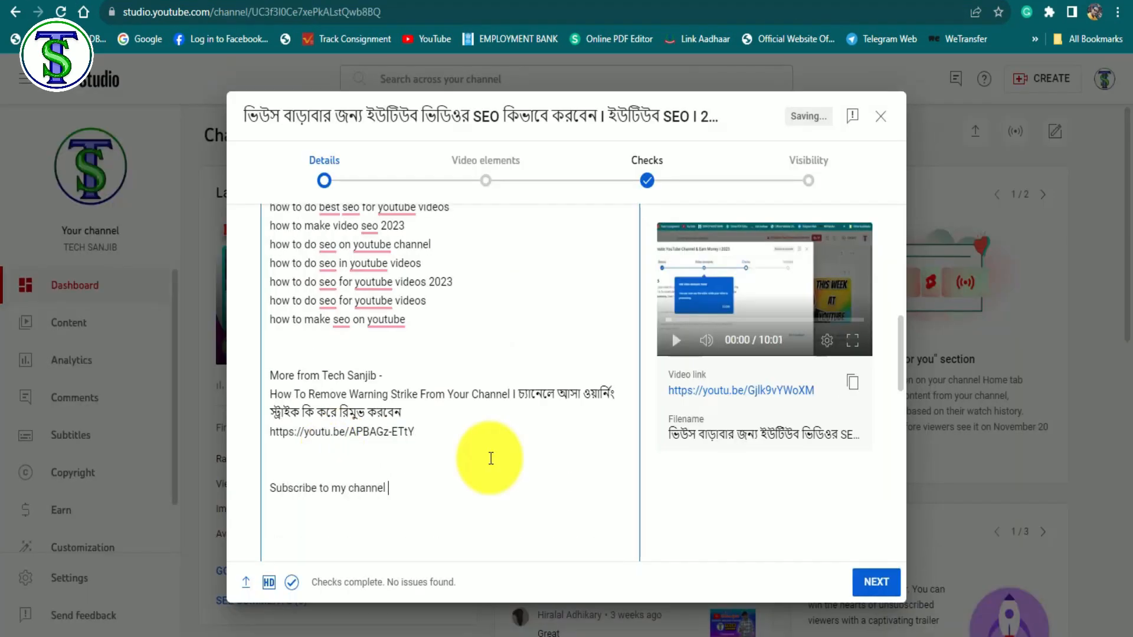
{"action": "key", "text": "Return"}
{"action": "key", "text": "ctrl+v"}
{"action": "key", "text": "Return"}
{"action": "key", "text": "Return"}
{"action": "key", "text": "Return"}
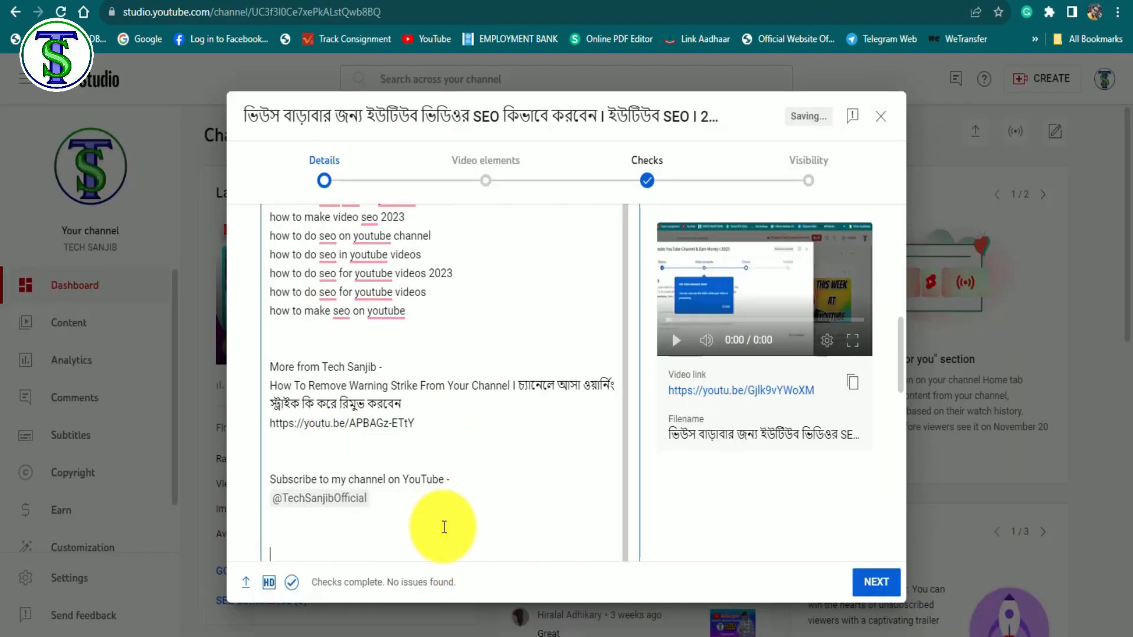
Add the hashtags #youtubeseo, #youtubevideoseokorbokivabe, #seo2023 and #techsanjib on one line below the channel mention.
{"action": "key", "text": "Return"}
{"action": "key", "text": "Return"}
{"action": "key", "text": "Return"}
{"action": "key", "text": "Return"}
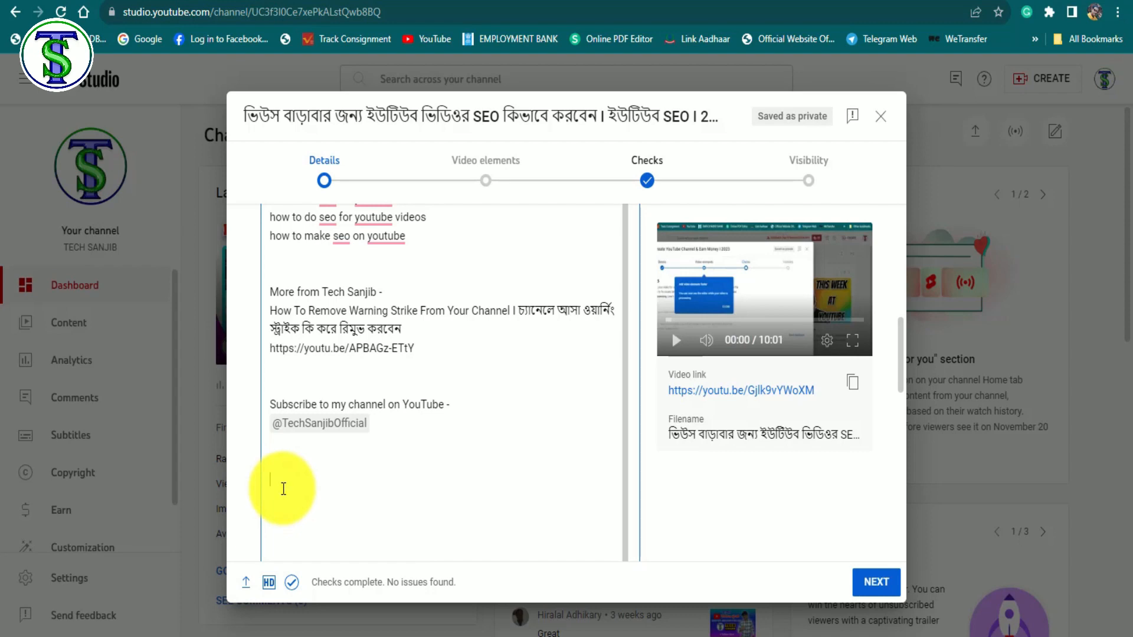
{"action": "type", "text": "#"}
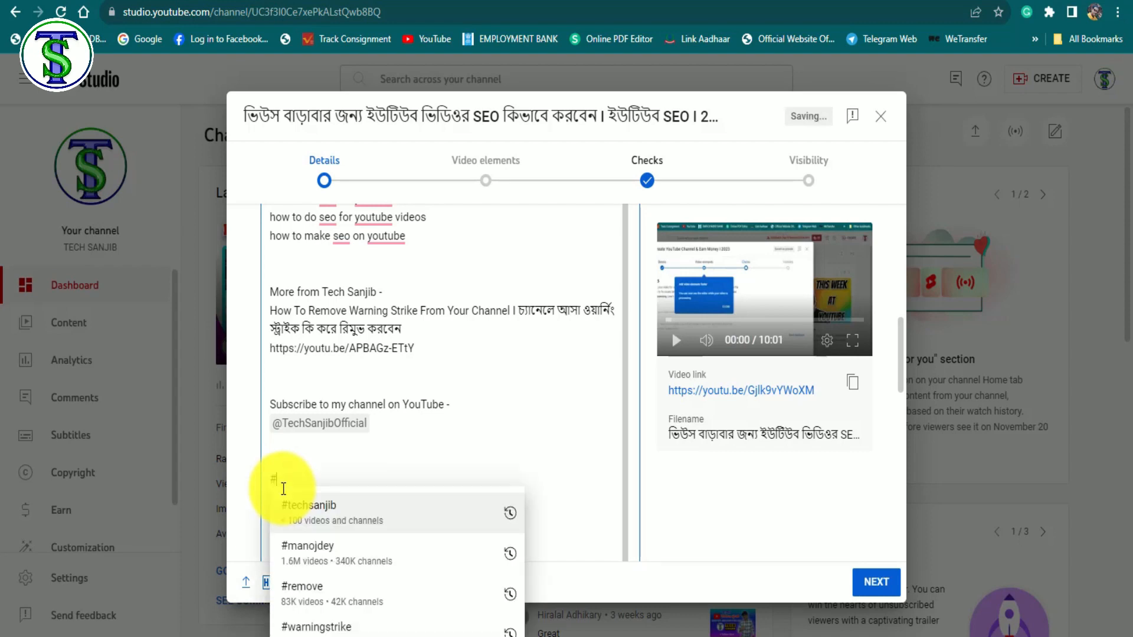
{"action": "type", "text": "youtubeseo"}
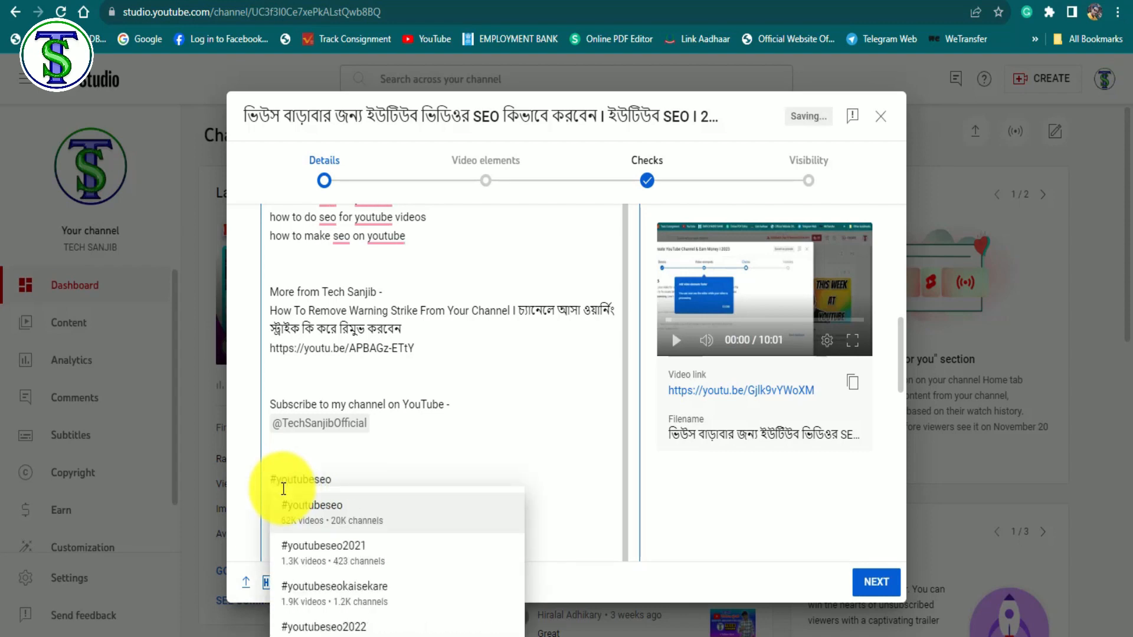
{"action": "type", "text": " #youtubevideoseo"}
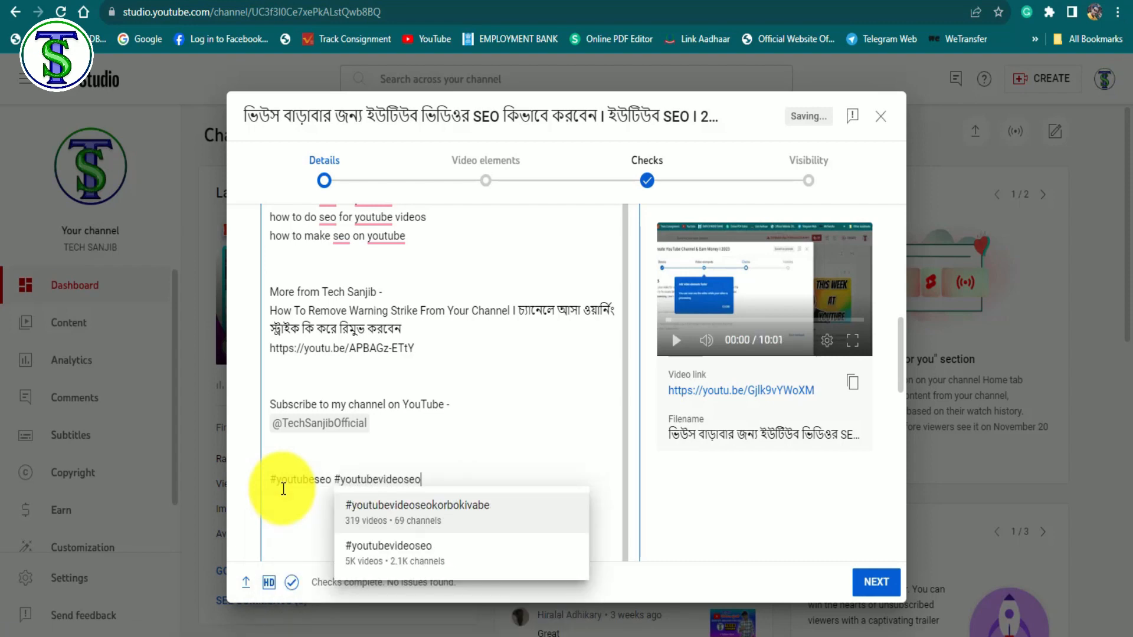
{"action": "left_click", "coordinate": [426, 516]}
{"action": "type", "text": "#"}
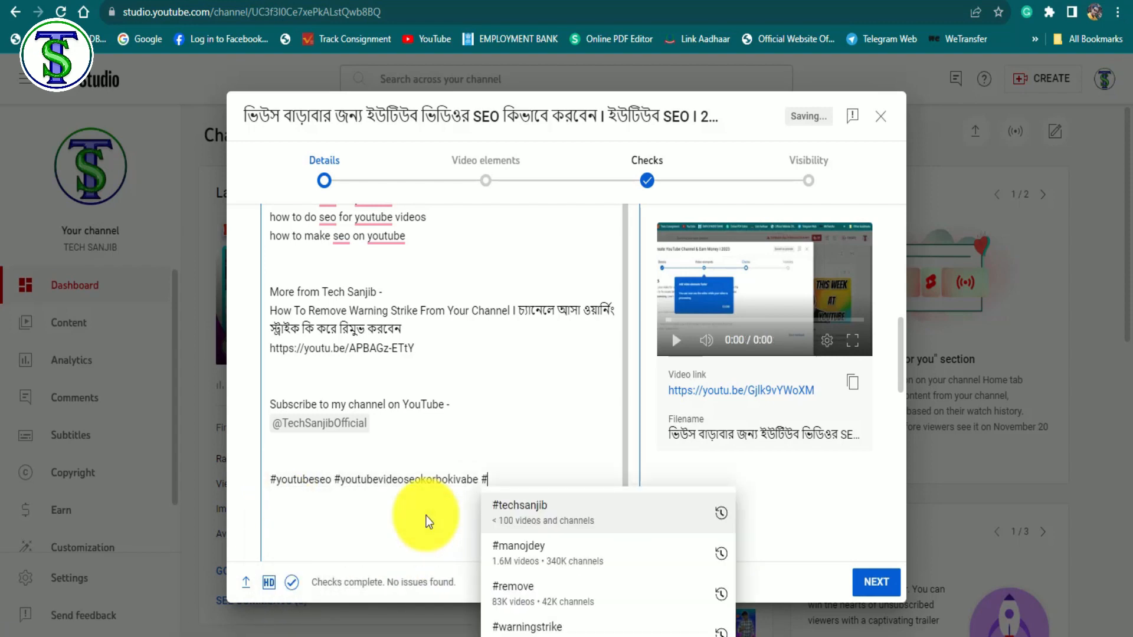
{"action": "type", "text": "seo2023"}
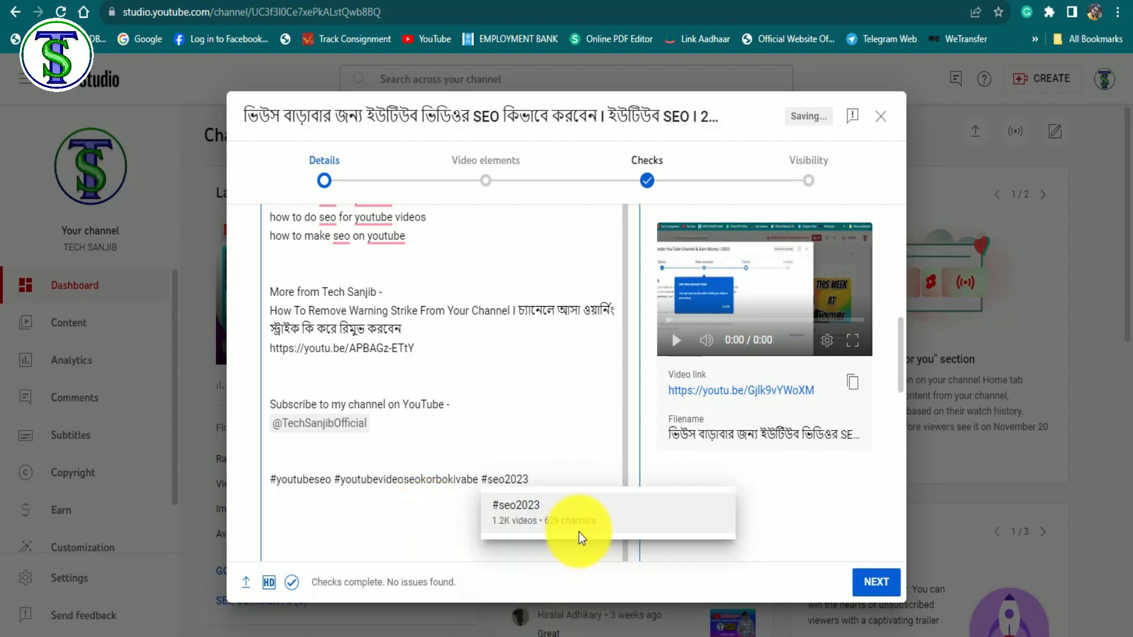
{"action": "left_click", "coordinate": [508, 449]}
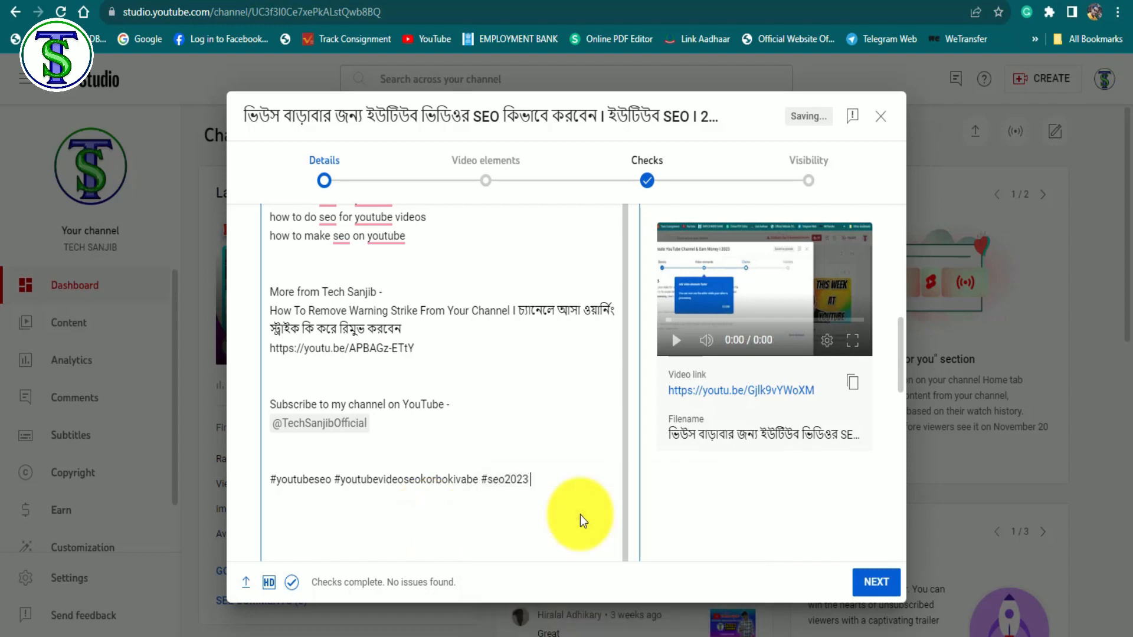
{"action": "type", "text": "#"}
{"action": "left_click", "coordinate": [580, 515]}
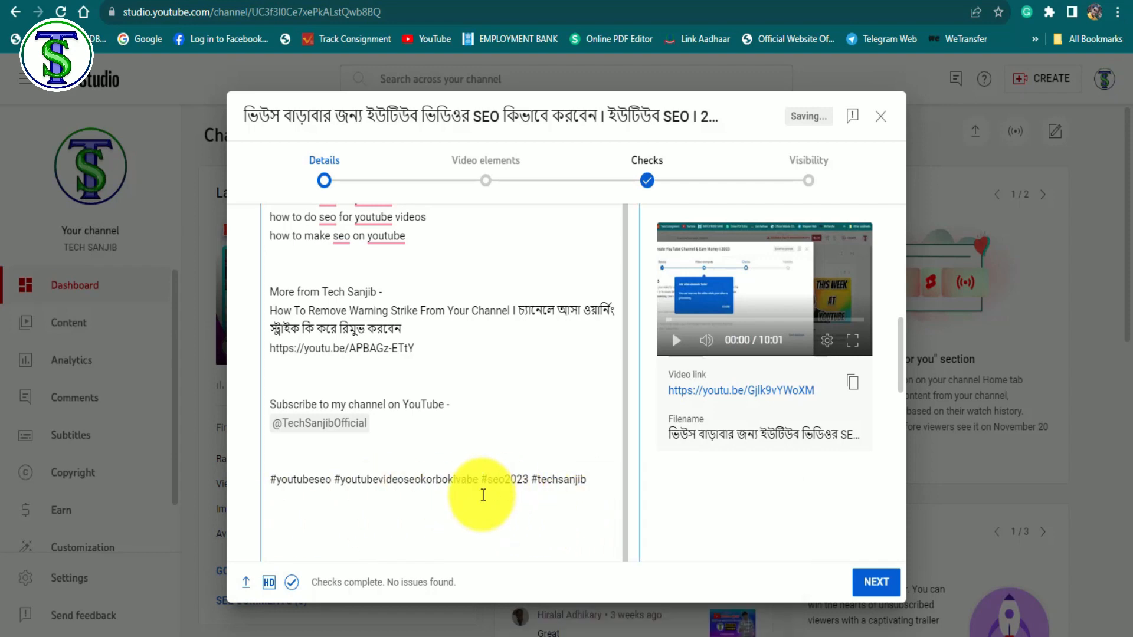
Replace "to get" with the suggested "for" in the description's closing sentence about the bell icon.
{"action": "key", "text": "ctrl+v"}
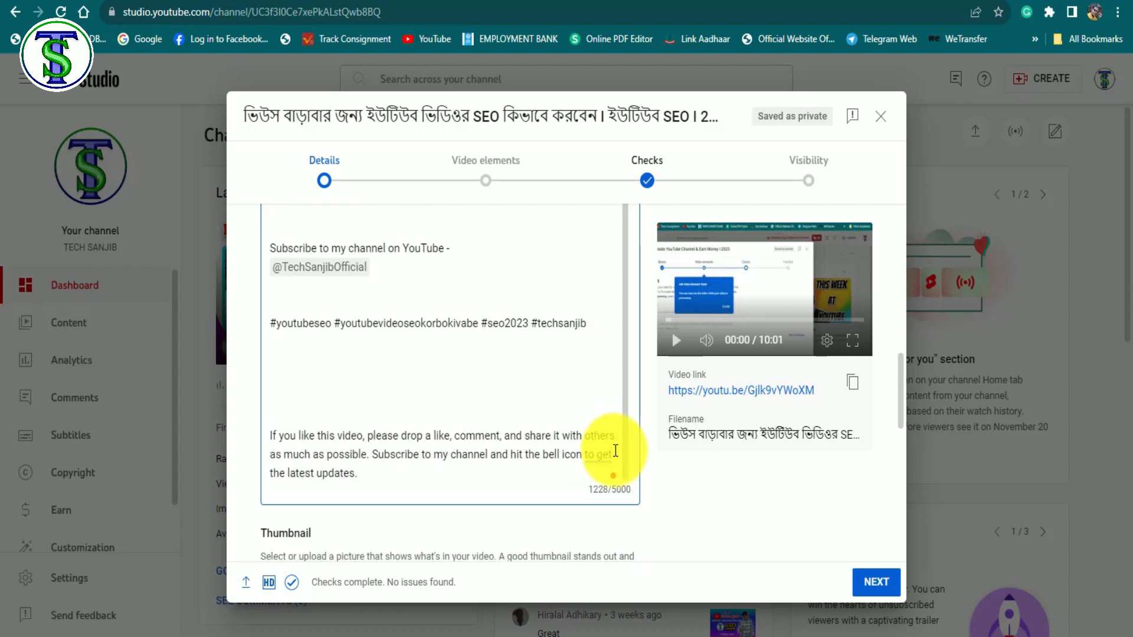
{"action": "mouse_move", "coordinate": [591, 458]}
{"action": "left_click", "coordinate": [603, 503]}
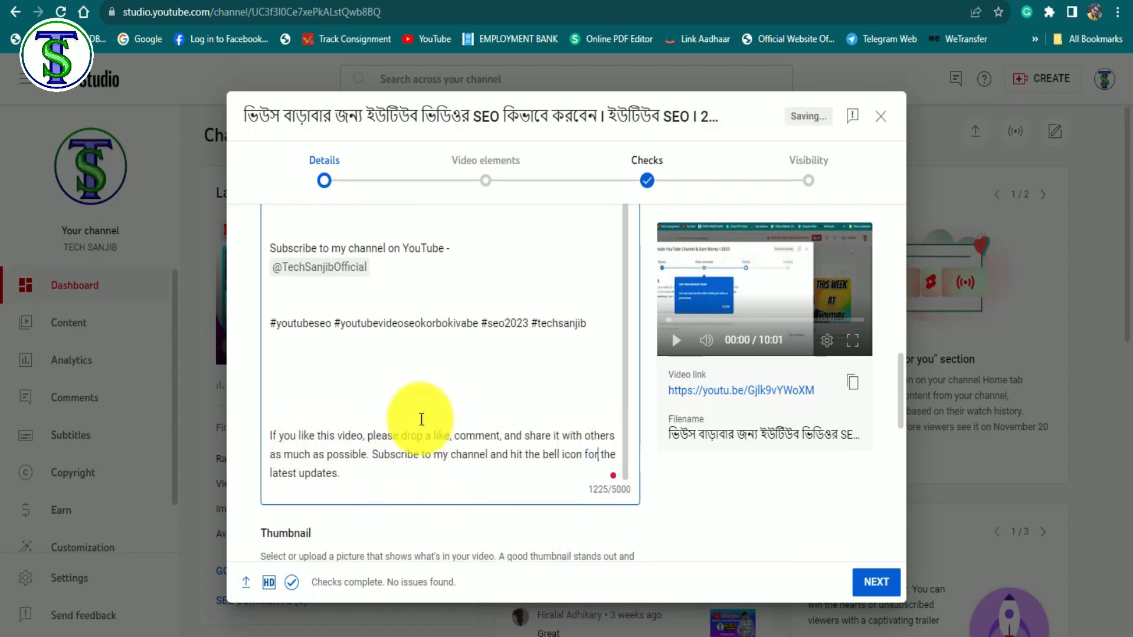
Upload the image file Thumbnail from the project folder as the video's custom thumbnail.
{"action": "scroll", "coordinate": [515, 425], "scroll_direction": "down", "scroll_amount": 4}
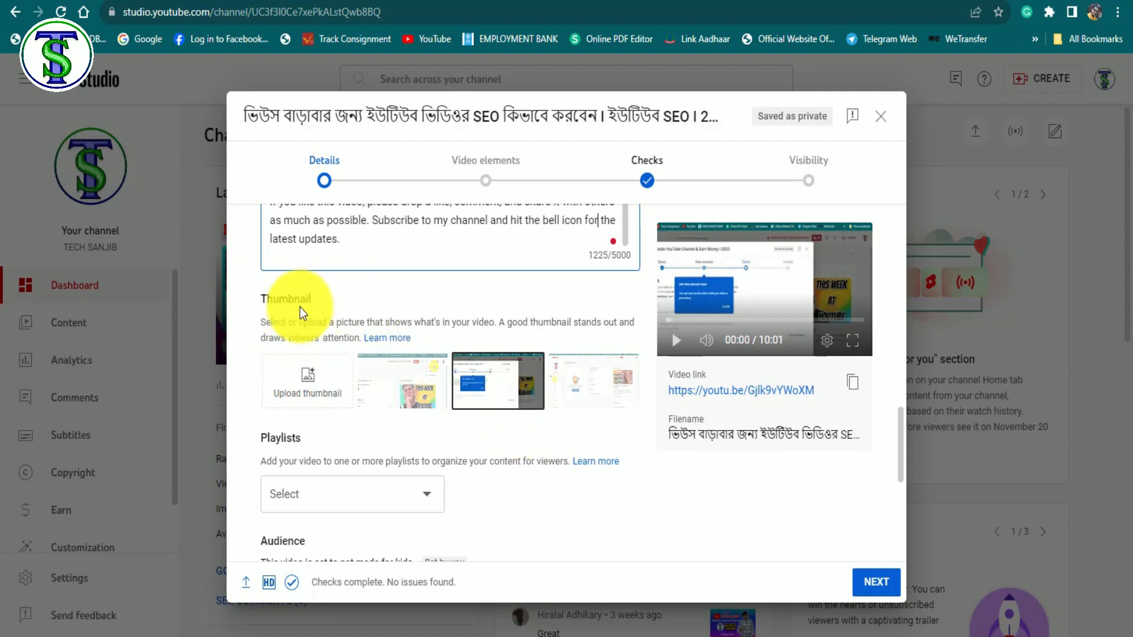
{"action": "left_click", "coordinate": [318, 383]}
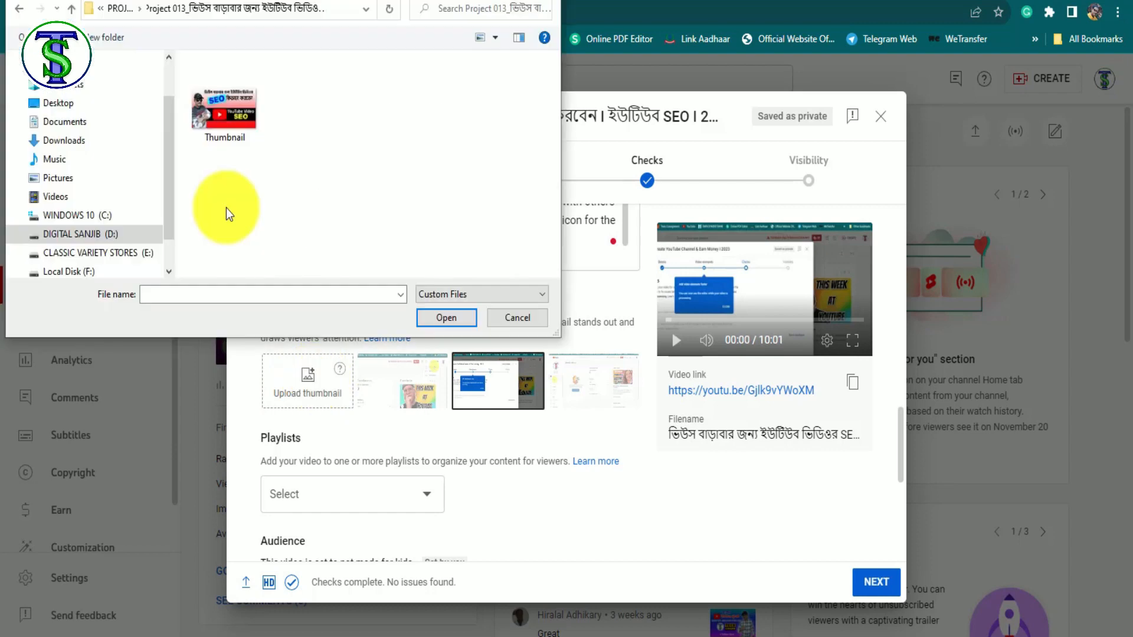
{"action": "left_click", "coordinate": [232, 121]}
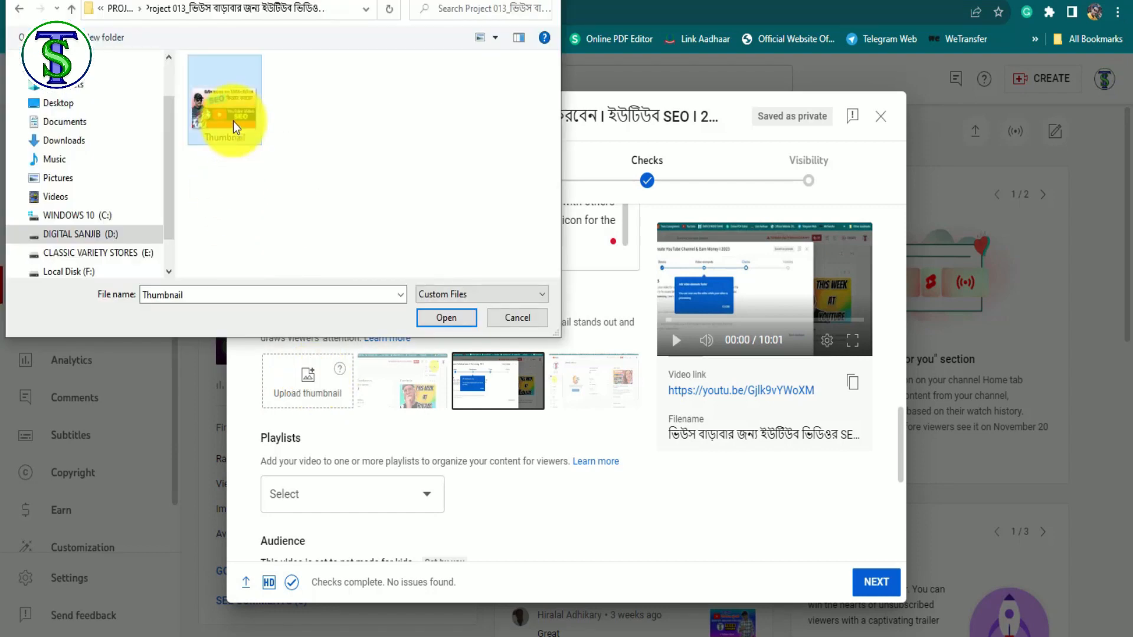
{"action": "left_click", "coordinate": [445, 319]}
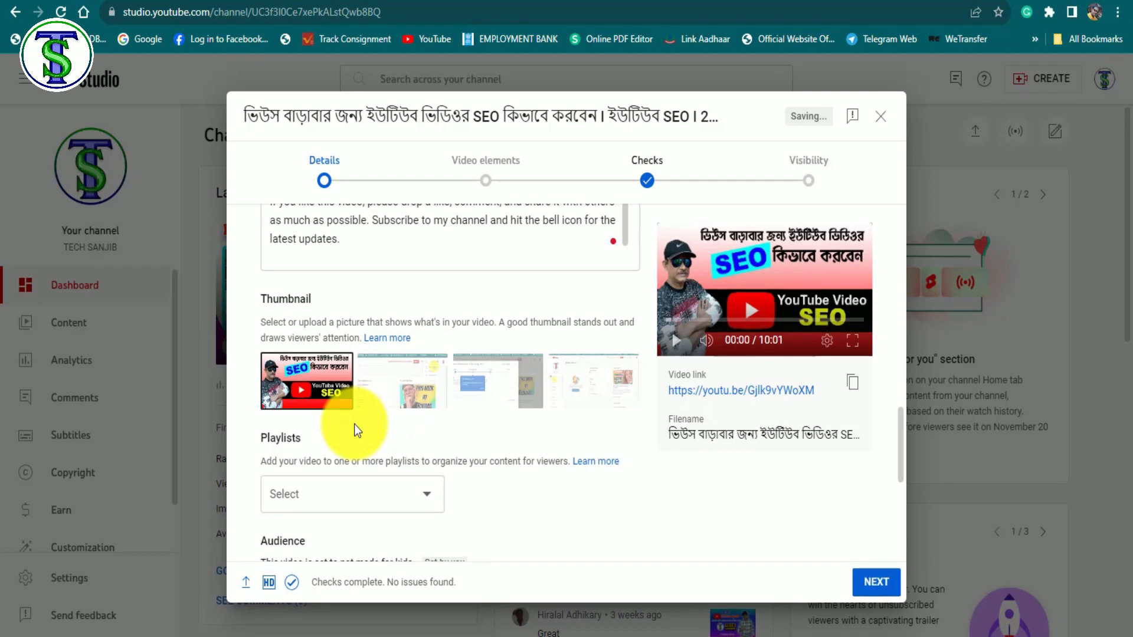
Show the additional video details and add the title phrase "ভিউস বাড়াবার জন্য ইউটিউব ভিডিওর SEO কিভাবে করবেন" as a tag.
{"action": "left_click_drag", "start_coordinate": [898, 433], "coordinate": [897, 522]}
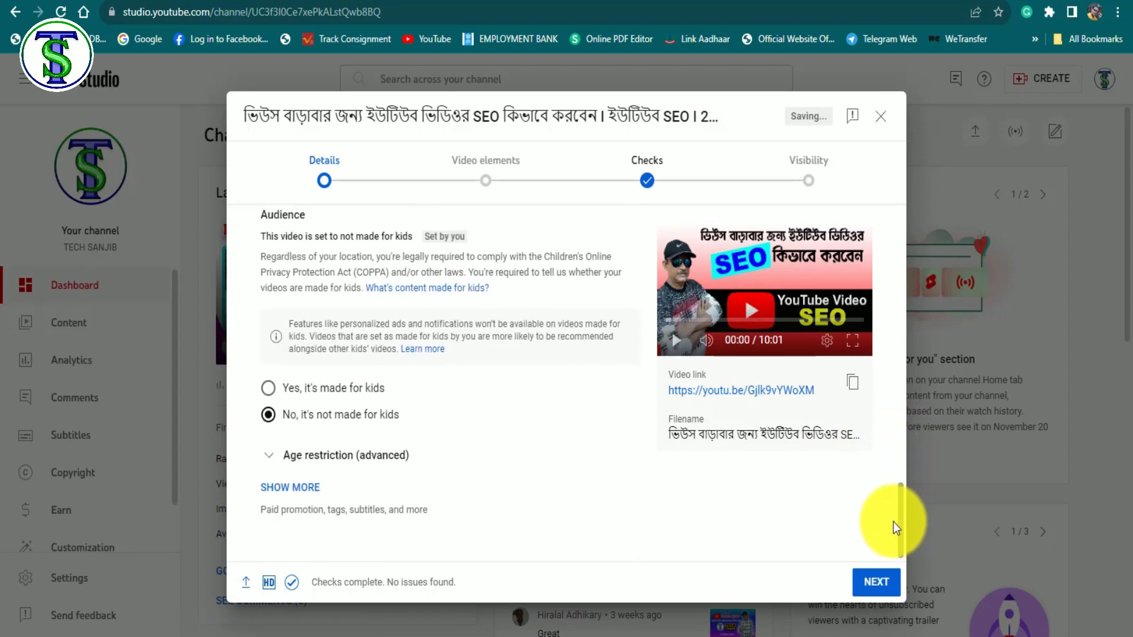
{"action": "left_click", "coordinate": [315, 479]}
{"action": "left_click_drag", "start_coordinate": [900, 361], "coordinate": [898, 450]}
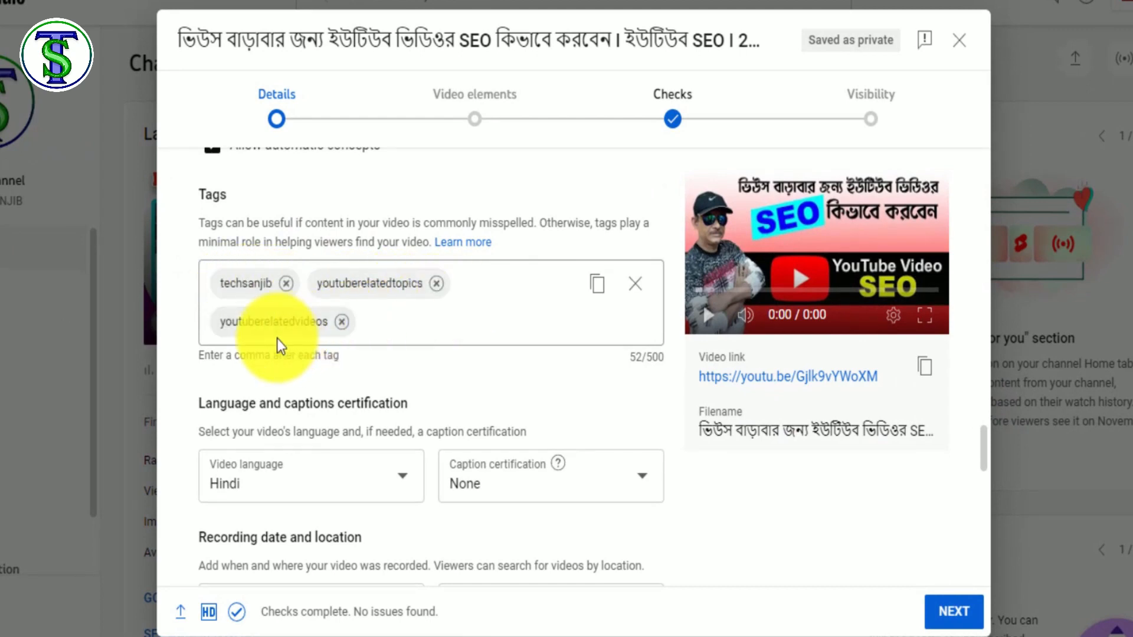
{"action": "left_click", "coordinate": [417, 329]}
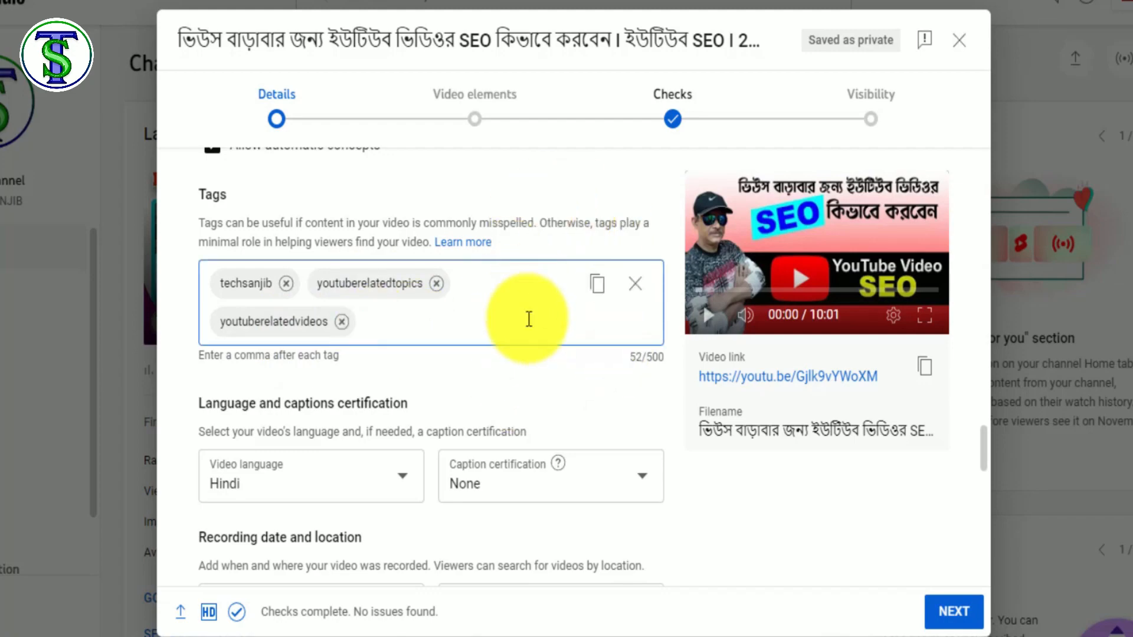
{"action": "scroll", "coordinate": [526, 319], "scroll_direction": "up", "scroll_amount": 15}
{"action": "left_click_drag", "start_coordinate": [211, 241], "coordinate": [618, 240]}
{"action": "key", "text": "ctrl+c"}
{"action": "scroll", "coordinate": [601, 416], "scroll_direction": "down", "scroll_amount": 15}
{"action": "left_click", "coordinate": [387, 323]}
{"action": "key", "text": "ctrl+v"}
{"action": "key", "text": "Return"}
Copy "ইউটিউব SEO" from the video title and add it as another tag.
{"action": "scroll", "coordinate": [537, 360], "scroll_direction": "up", "scroll_amount": 15}
{"action": "key", "text": "ctrl+c"}
{"action": "scroll", "coordinate": [601, 241], "scroll_direction": "down", "scroll_amount": 15}
{"action": "left_click", "coordinate": [544, 483]}
{"action": "key", "text": "ctrl+v"}
{"action": "key", "text": "Return"}
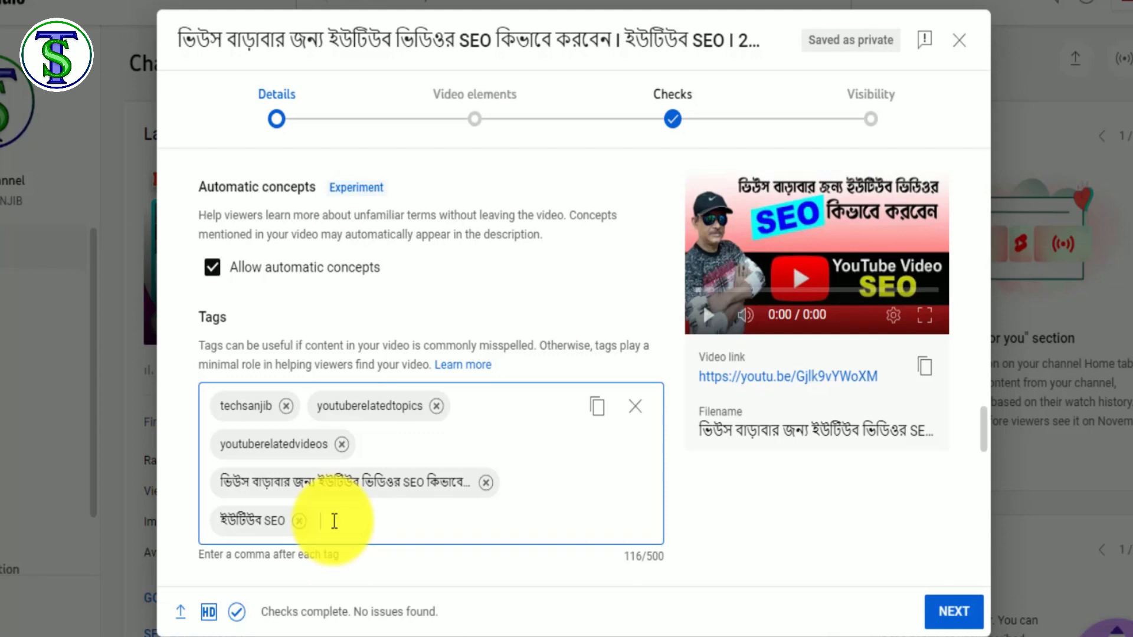
Paste the prepared keyword list into the tags, from "how to rank youtube videos" and "youtube seo" through "how to rank on youtube".
{"action": "key", "text": "ctrl+v"}
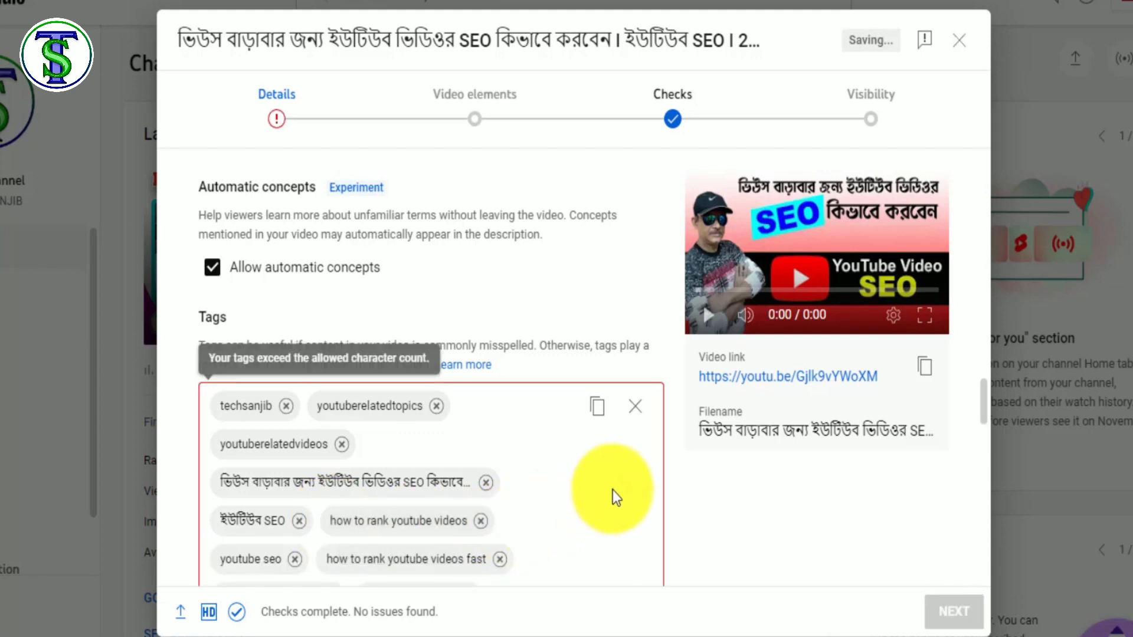
{"action": "scroll", "coordinate": [613, 490], "scroll_direction": "down", "scroll_amount": 5}
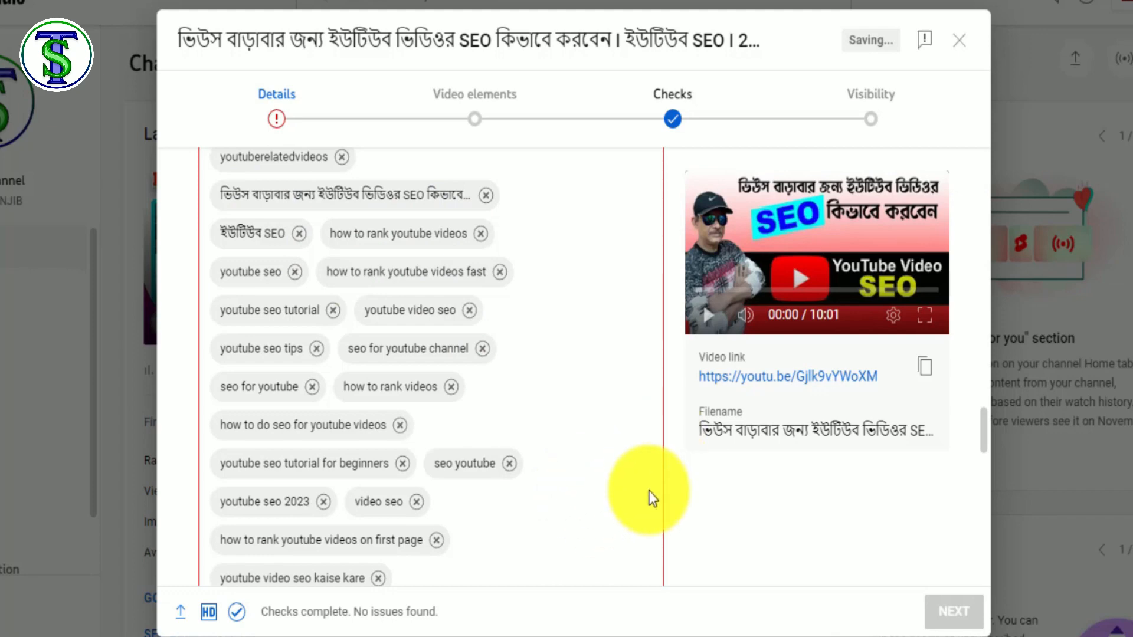
{"action": "scroll", "coordinate": [617, 498], "scroll_direction": "down", "scroll_amount": 3}
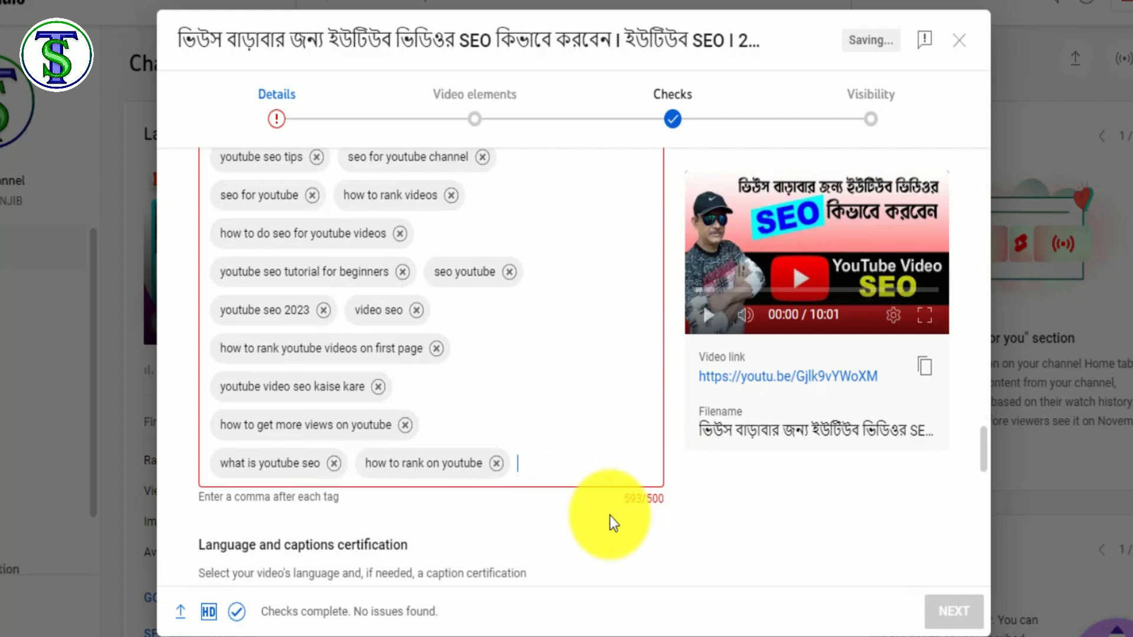
Remove the tags "how to get more views on youtube", "how to do seo for youtube videos", "youtube seo tips" and "how to rank youtube videos".
{"action": "scroll", "coordinate": [611, 515], "scroll_direction": "up", "scroll_amount": 2}
{"action": "left_click", "coordinate": [404, 521]}
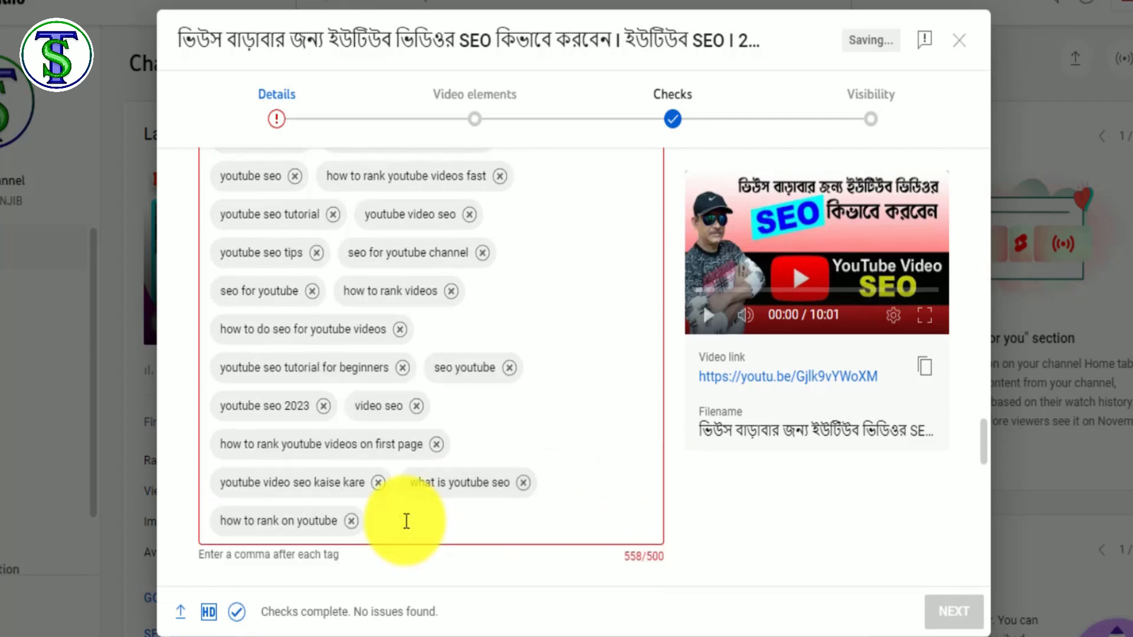
{"action": "left_click", "coordinate": [400, 329]}
{"action": "left_click", "coordinate": [316, 253]}
{"action": "scroll", "coordinate": [596, 344], "scroll_direction": "up", "scroll_amount": 1}
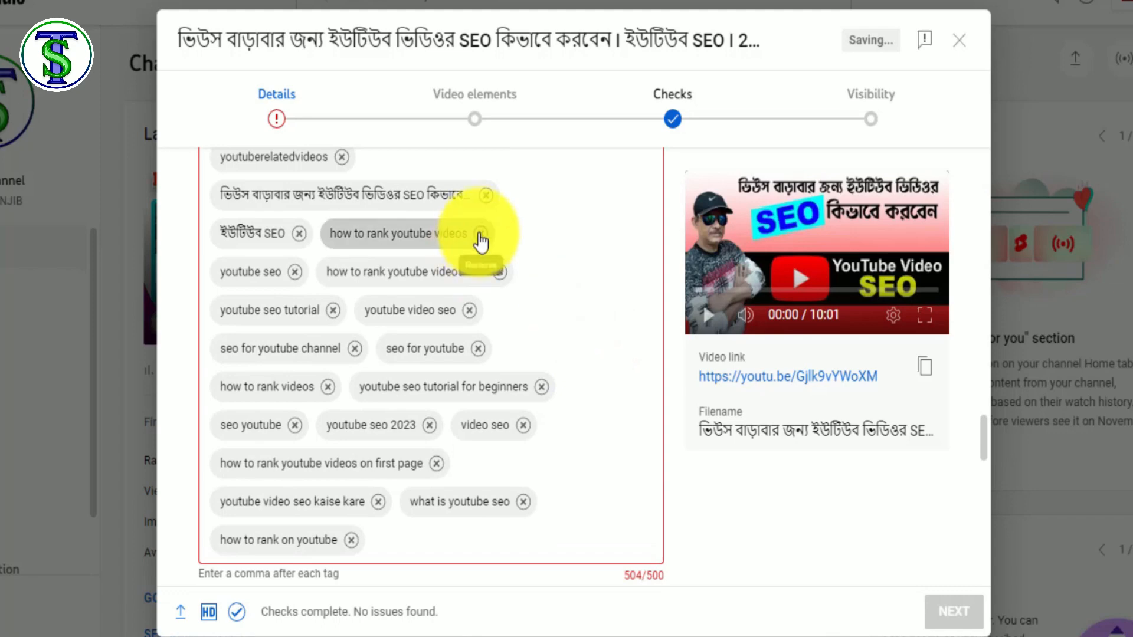
{"action": "left_click", "coordinate": [480, 234]}
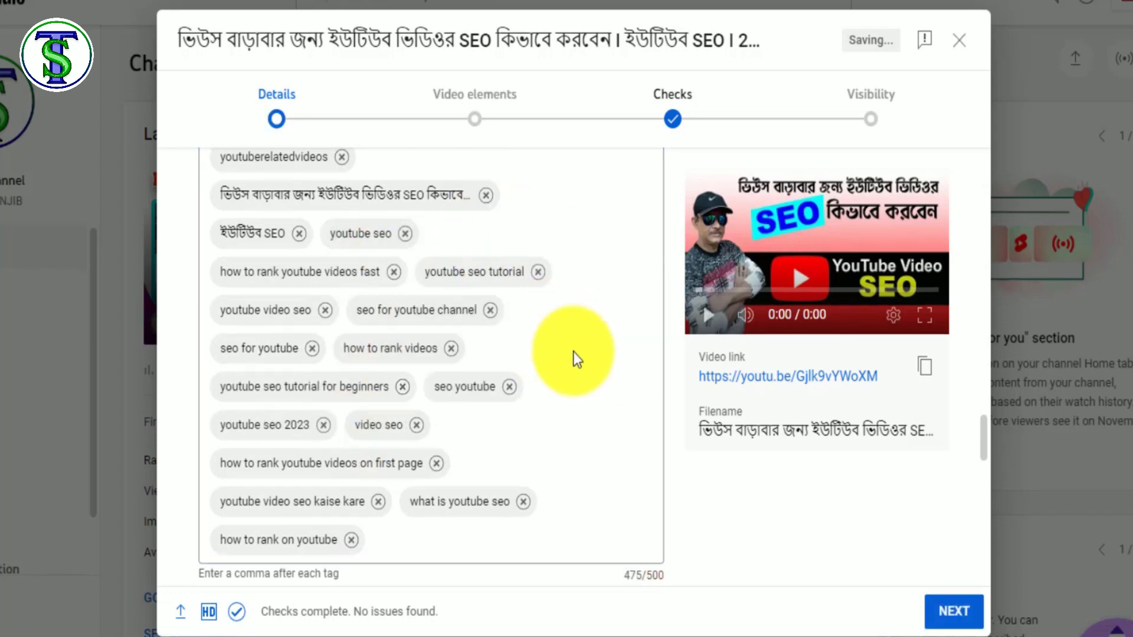
Proceed through video elements and checks to the visibility settings and save the video as Unlisted.
{"action": "scroll", "coordinate": [573, 351], "scroll_direction": "down", "scroll_amount": 10}
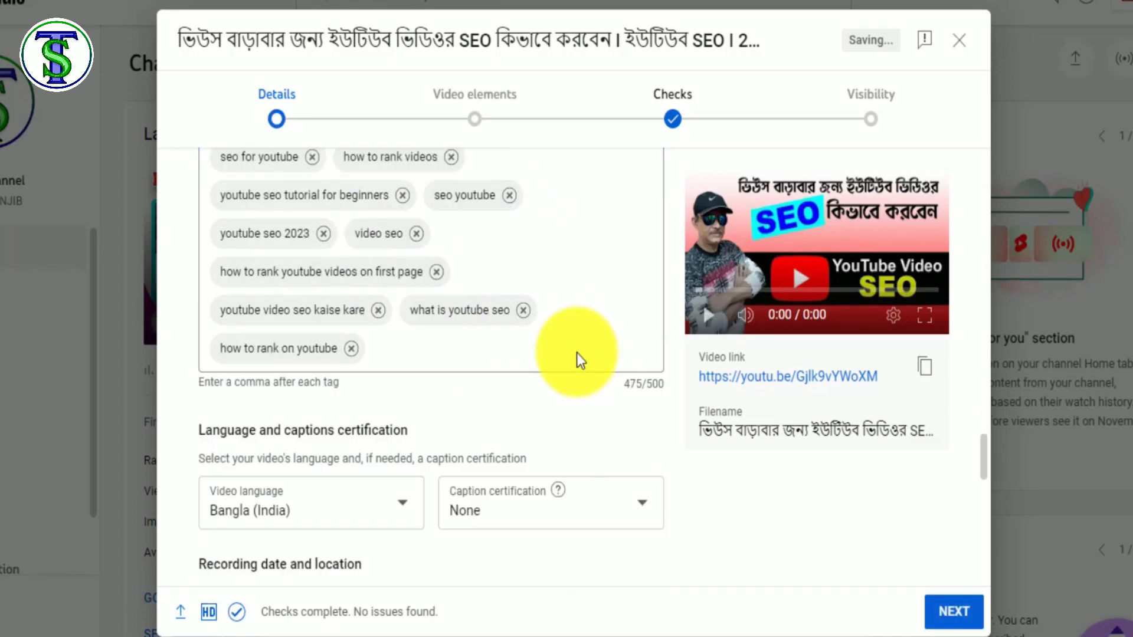
{"action": "left_click", "coordinate": [953, 612]}
{"action": "left_click", "coordinate": [953, 611]}
{"action": "left_click", "coordinate": [953, 612]}
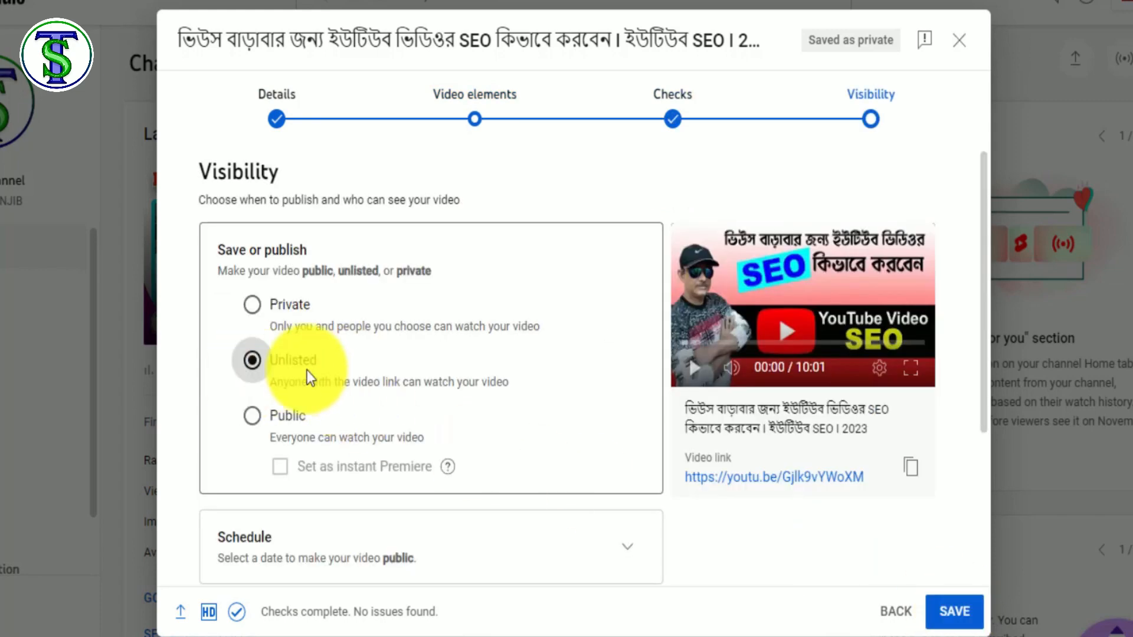
{"action": "left_click", "coordinate": [951, 608]}
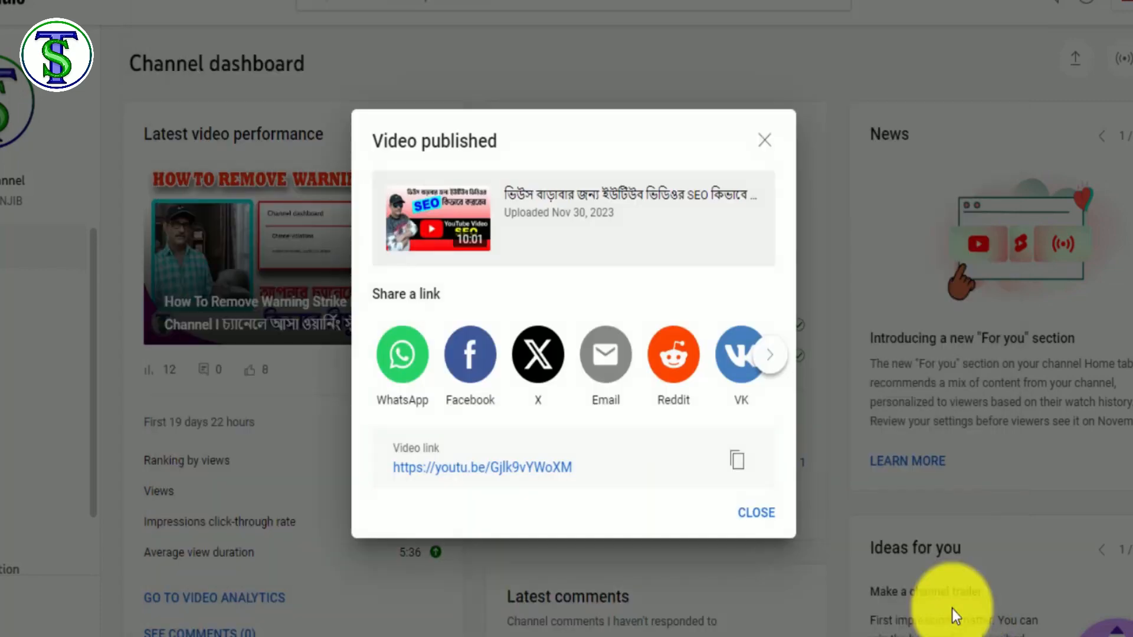
Dismiss the share-link dialog and open the channel's list of uploaded videos.
{"action": "left_click", "coordinate": [756, 512]}
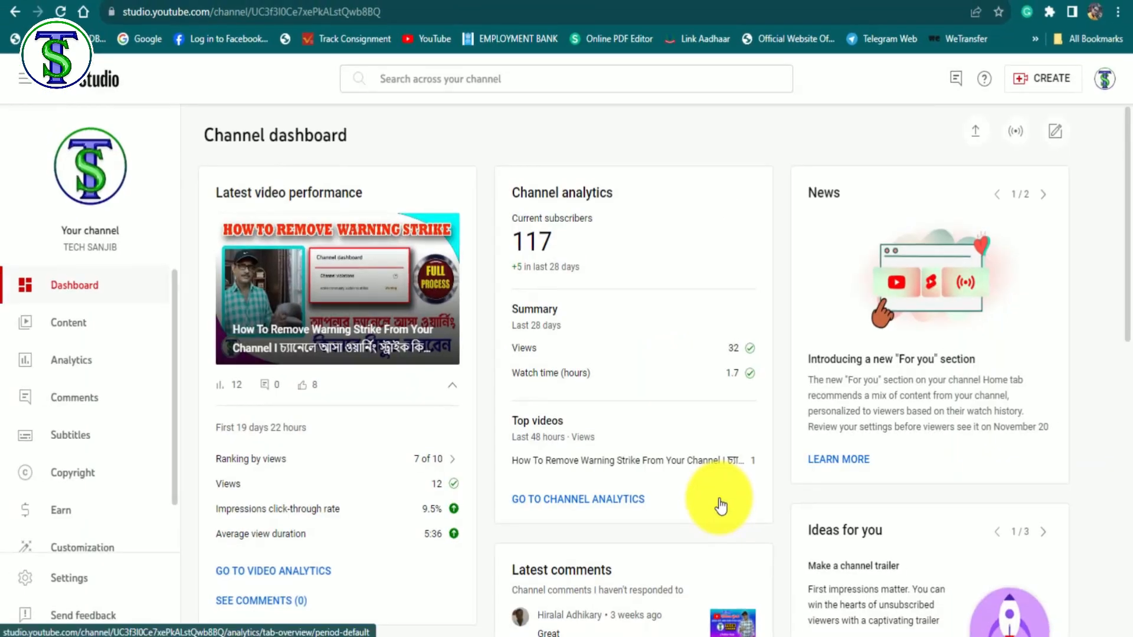
{"action": "left_click", "coordinate": [66, 326]}
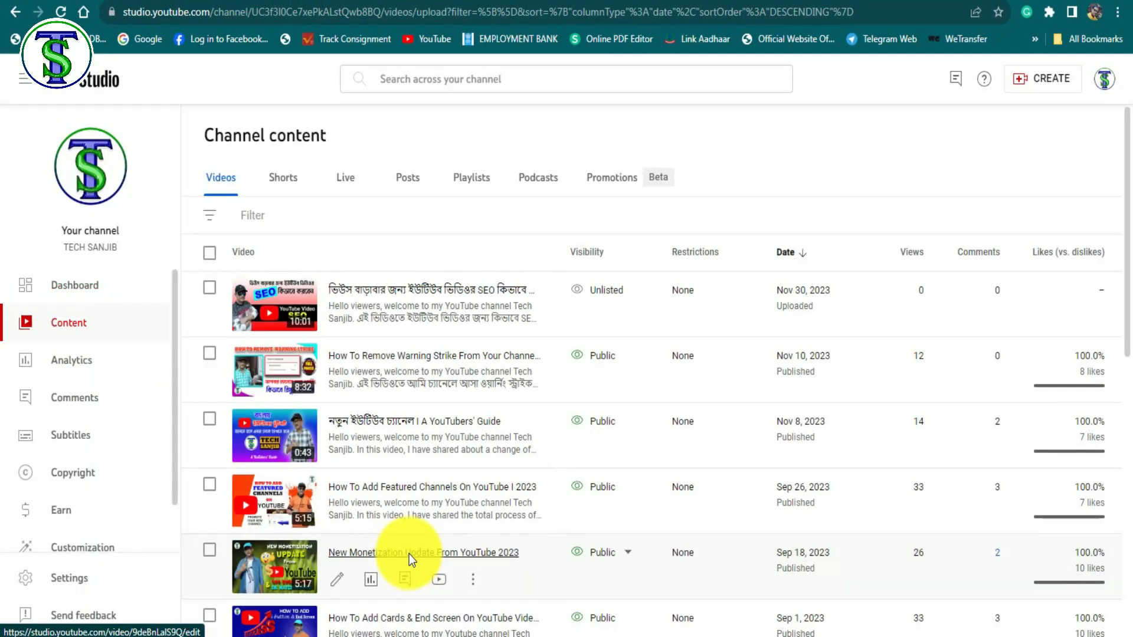